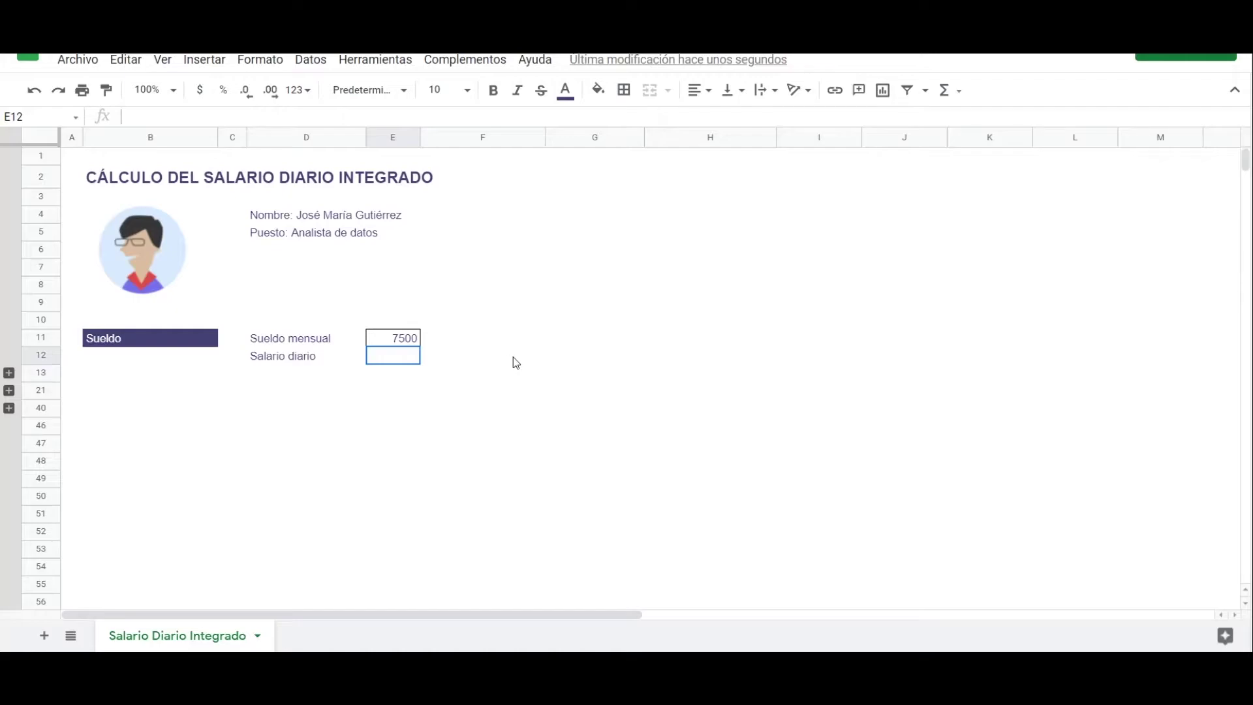
Calculate the Salario diario in E12 by dividing the monthly salary in E11 by 30
{"action": "type", "text": "+E11"}
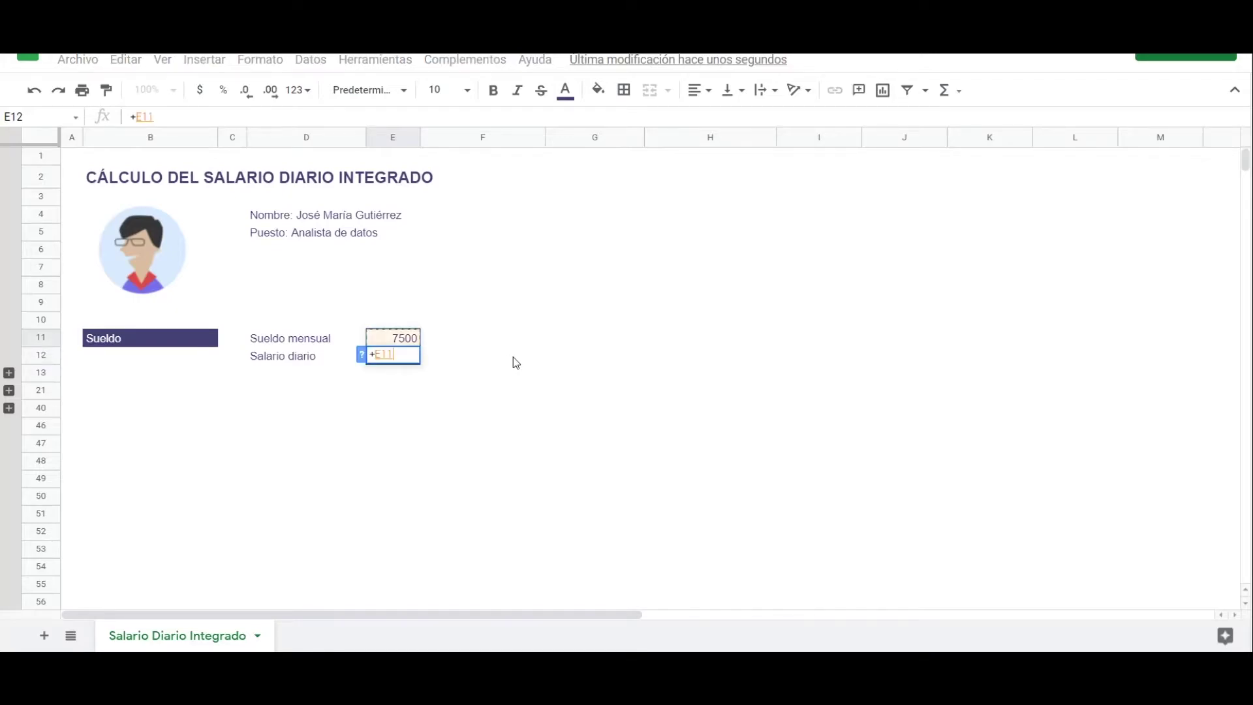
{"action": "type", "text": "/30"}
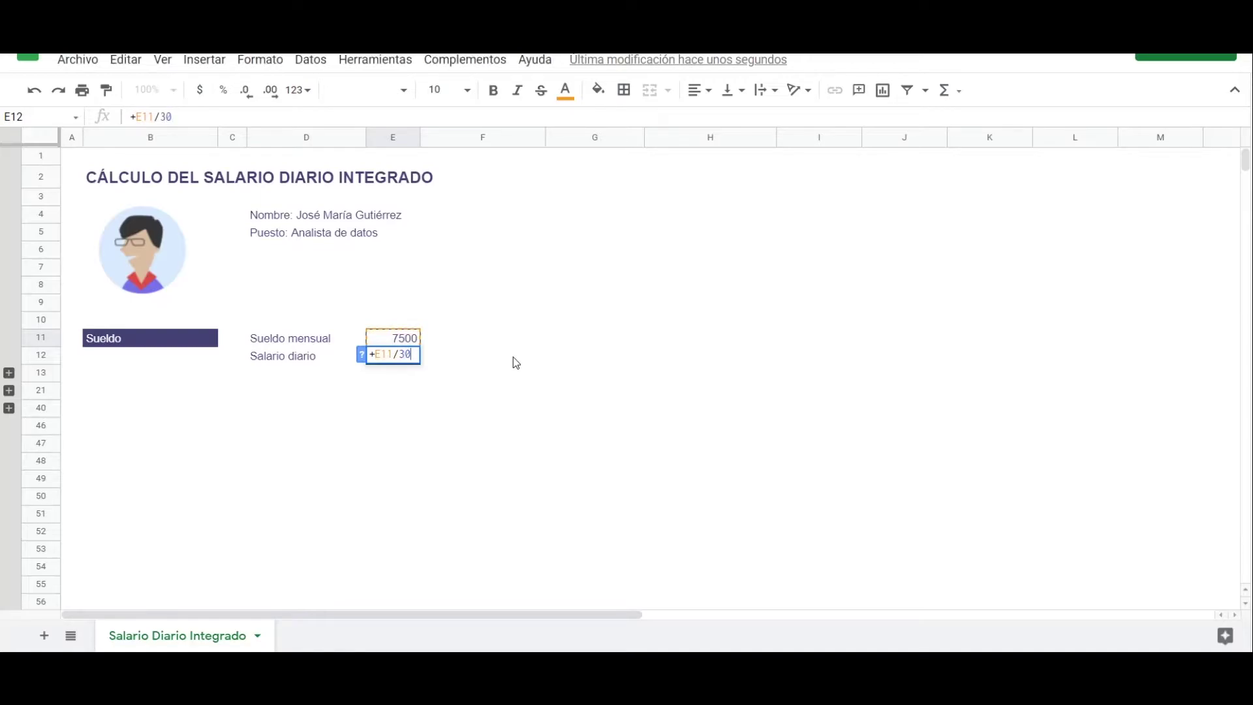
{"action": "key", "text": "Return"}
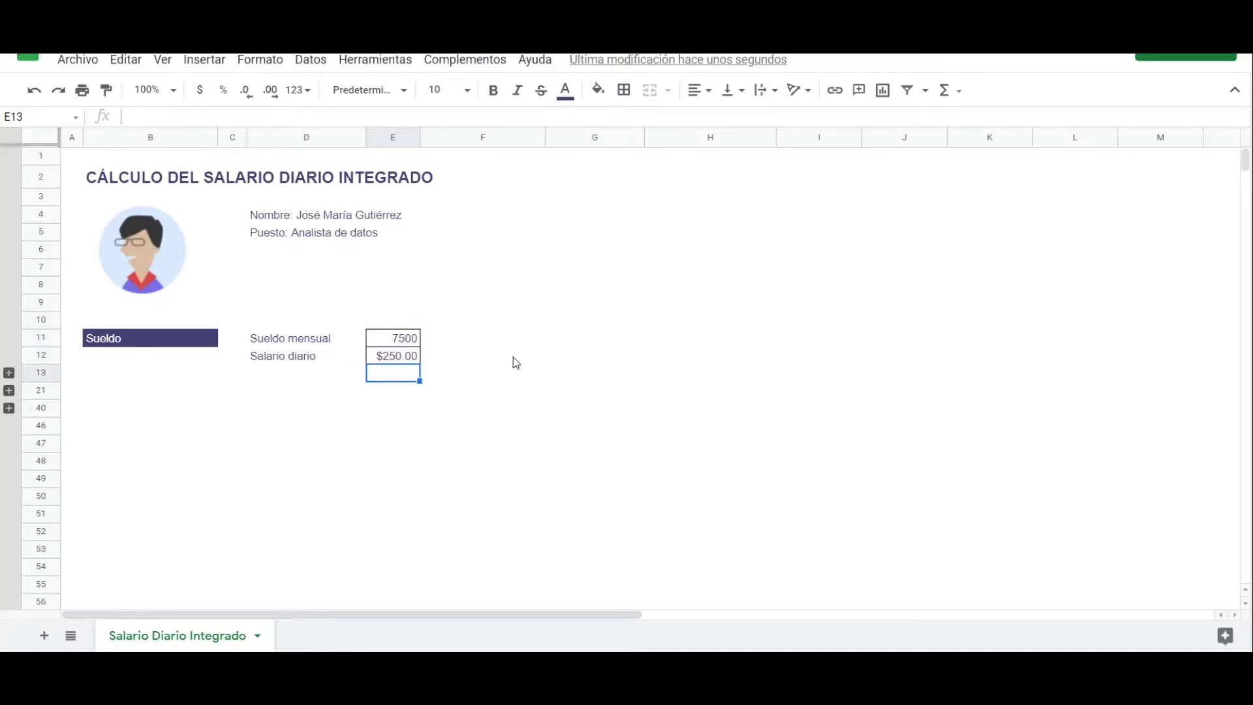
Expand the Prestaciones Anuales rows and enter 357 Sueldo, 8 Vacaciones and 30 Aguinaldo days per year
{"action": "left_click", "coordinate": [9, 374]}
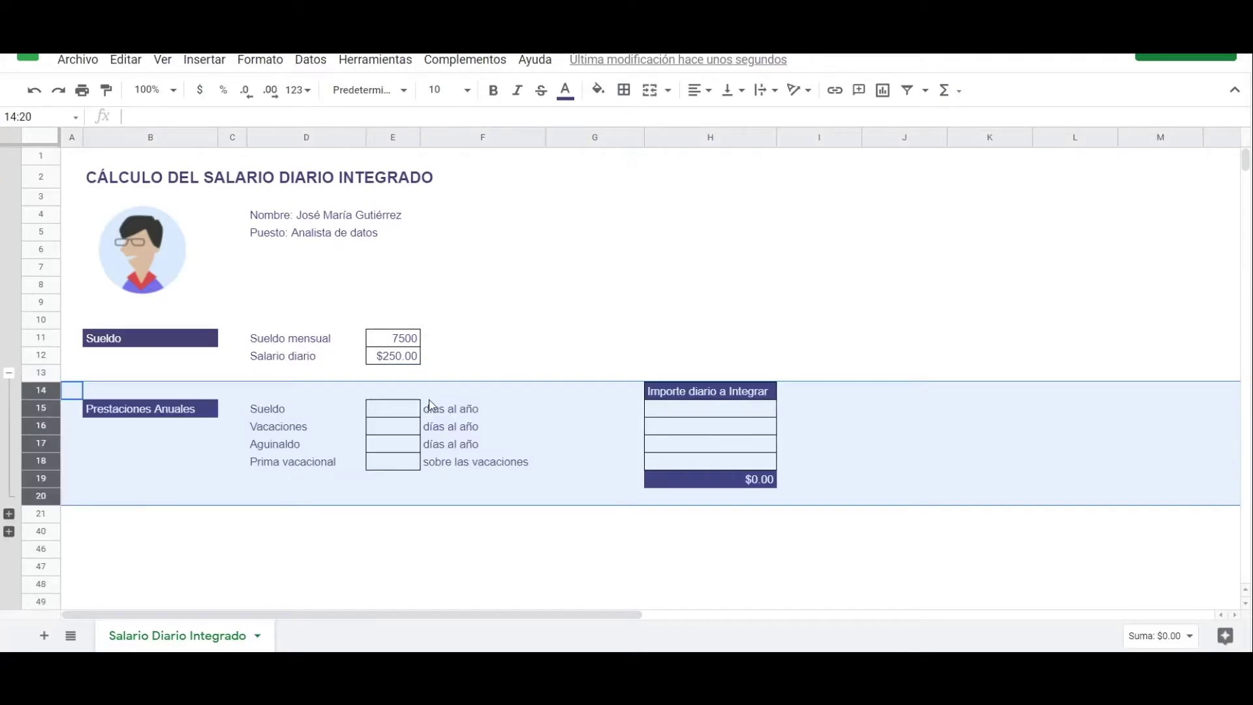
{"action": "left_click", "coordinate": [406, 413]}
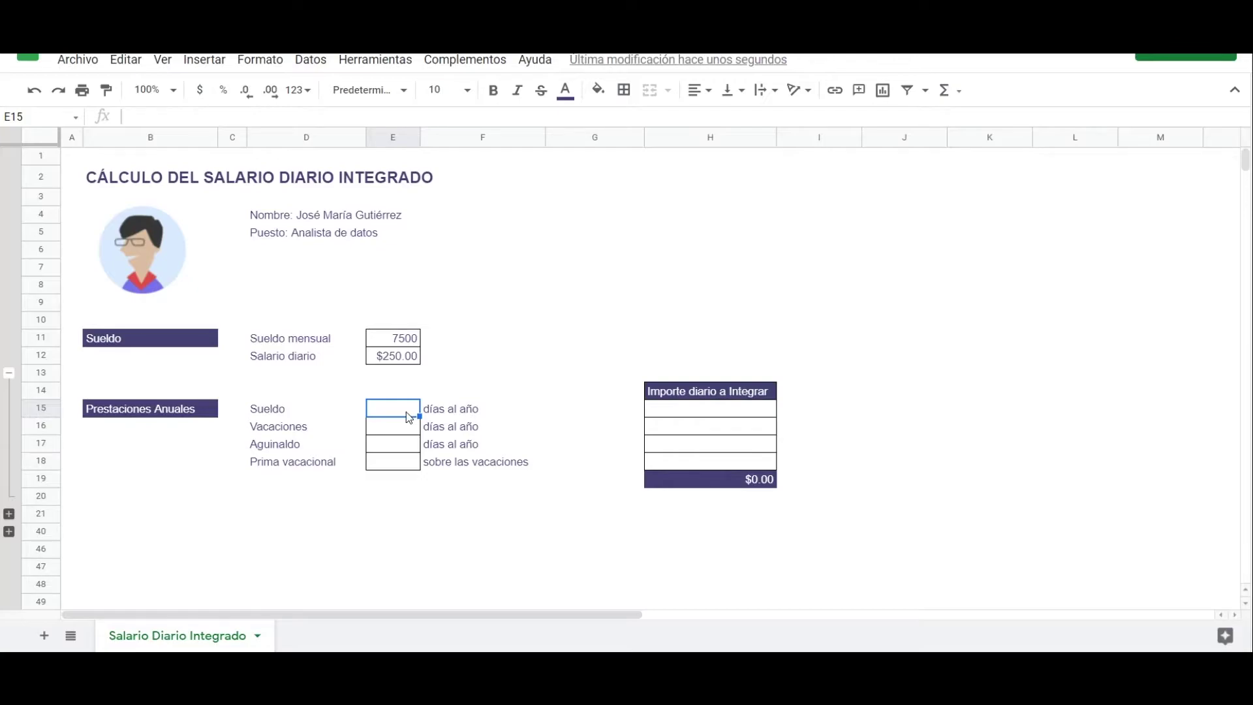
{"action": "type", "text": "+357"}
{"action": "key", "text": "Return"}
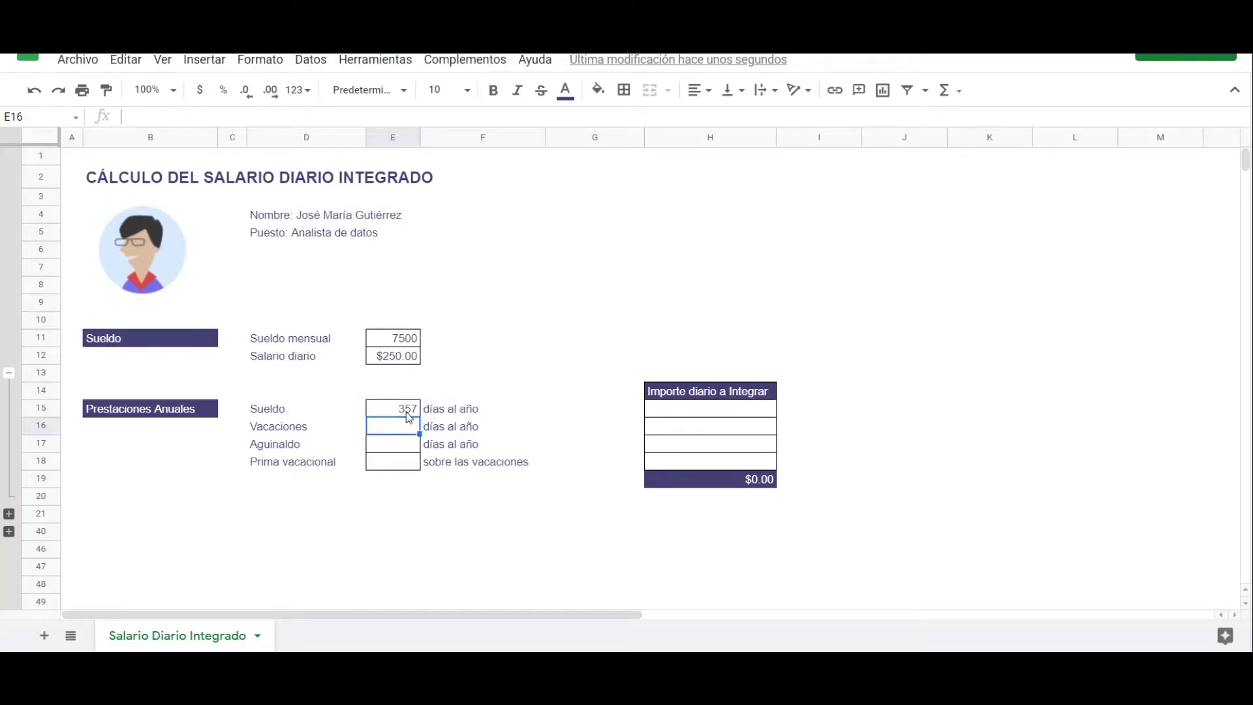
{"action": "type", "text": "8"}
{"action": "key", "text": "Return"}
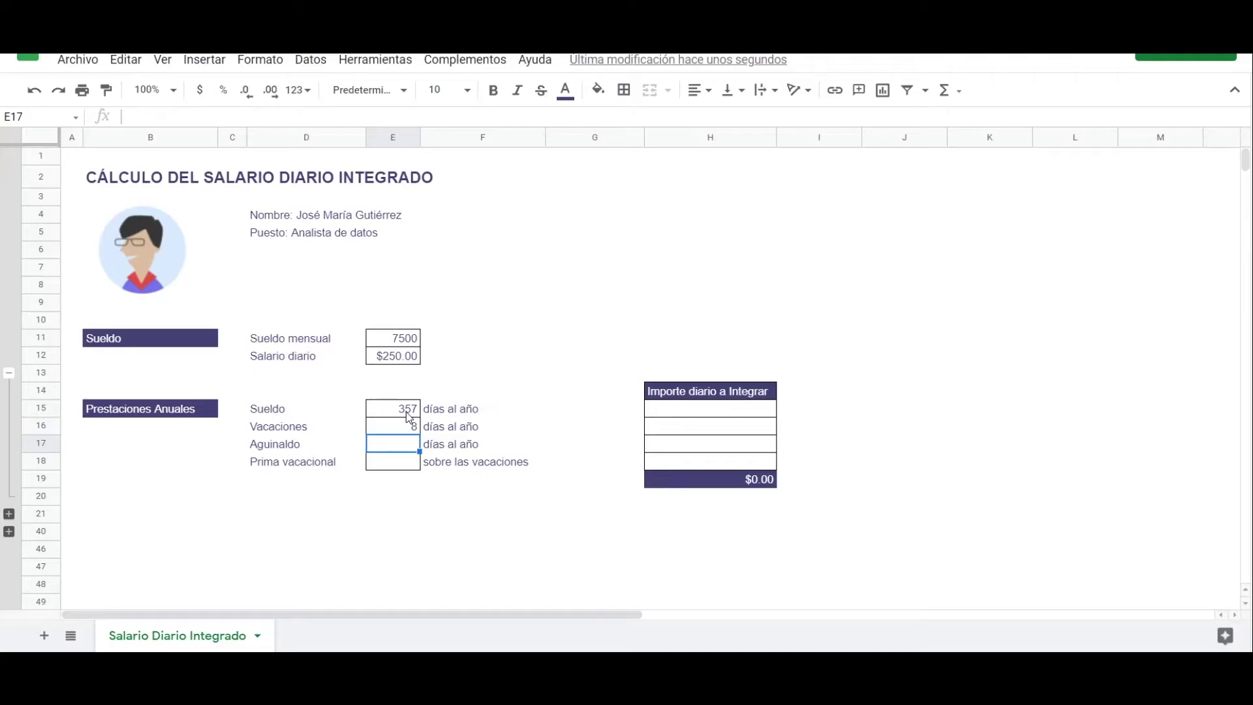
{"action": "type", "text": "30"}
{"action": "key", "text": "Return"}
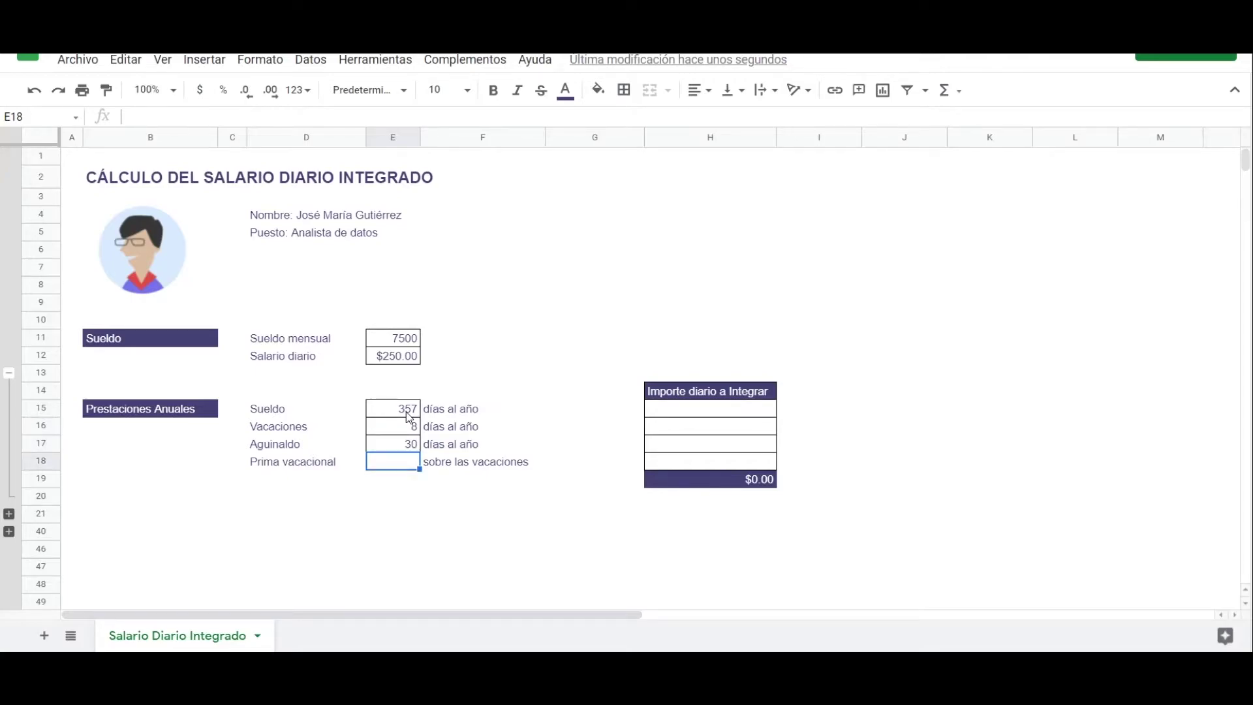
Calculate the Prima vacacional in E18 as .30 times the vacation days in E16
{"action": "type", "text": "+30"}
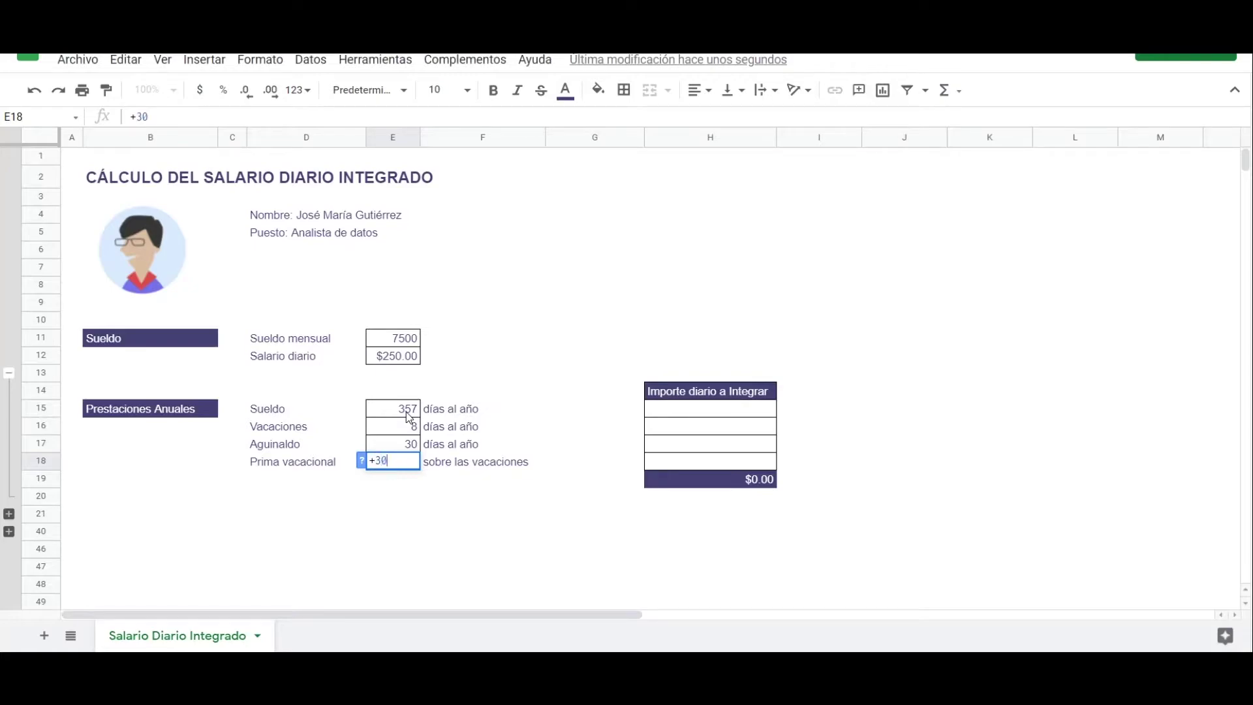
{"action": "type", "text": "*"}
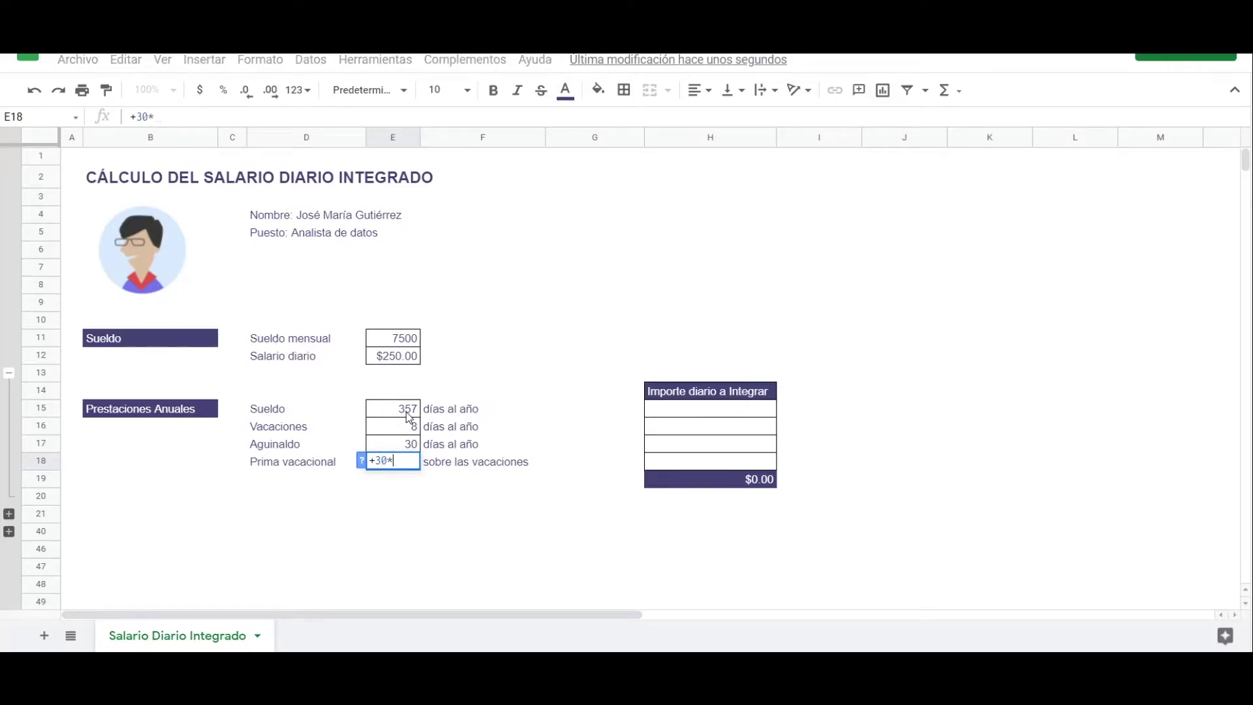
{"action": "key", "text": "BackSpace"}
{"action": "key", "text": "BackSpace"}
{"action": "key", "text": "BackSpace"}
{"action": "type", "text": ".30*"}
{"action": "key", "text": "Up"}
{"action": "key", "text": "Up"}
{"action": "key", "text": "Return"}
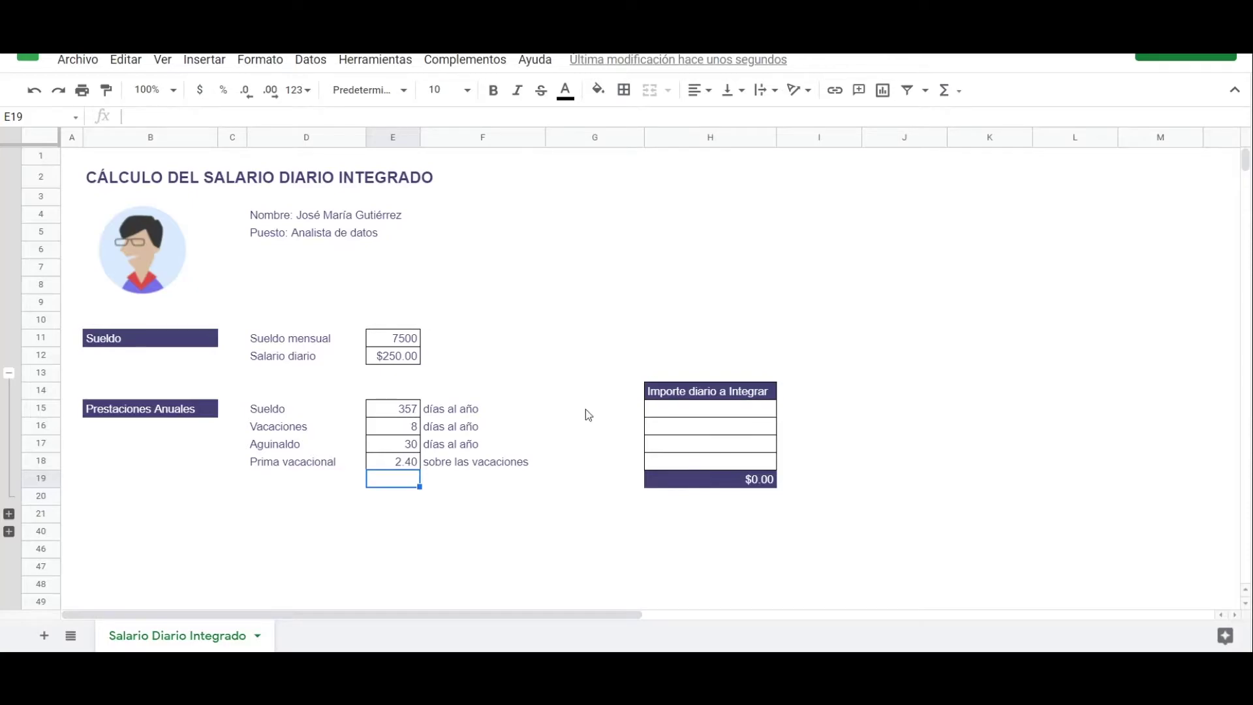
Calculate the Sueldo's daily amount to integrate in H15 with the formula +E15/365*E12
{"action": "left_click", "coordinate": [664, 410]}
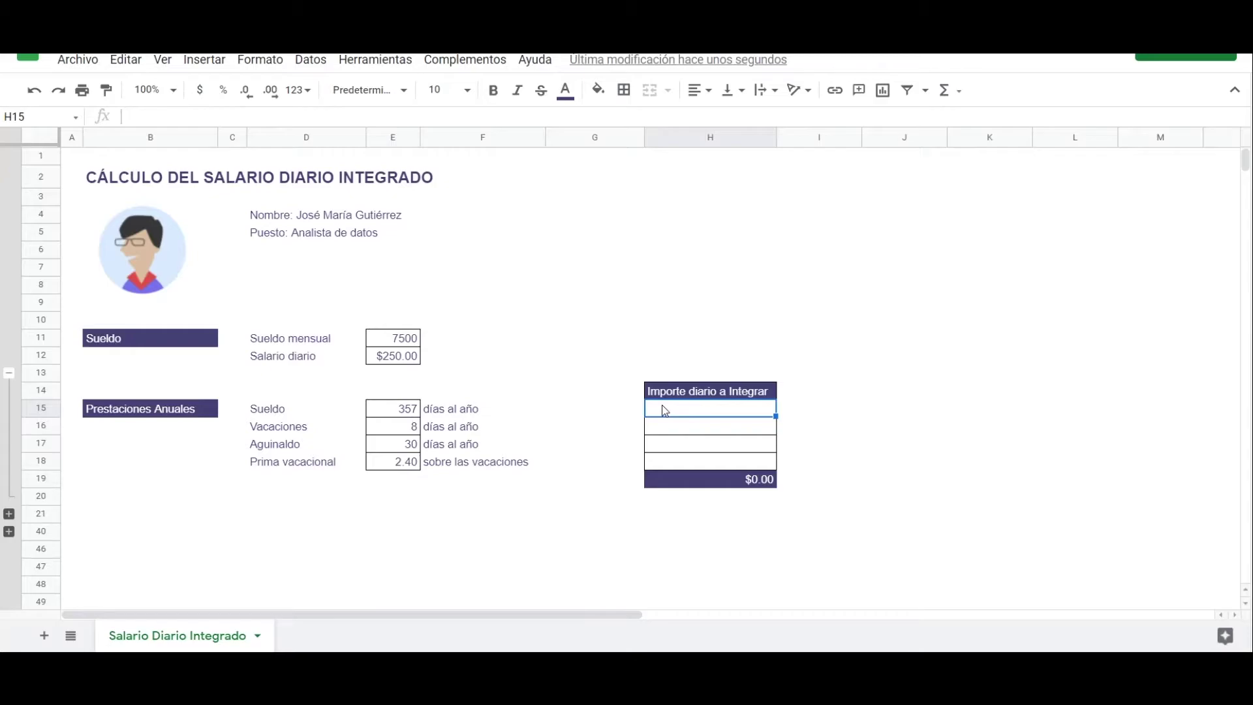
{"action": "type", "text": "+"}
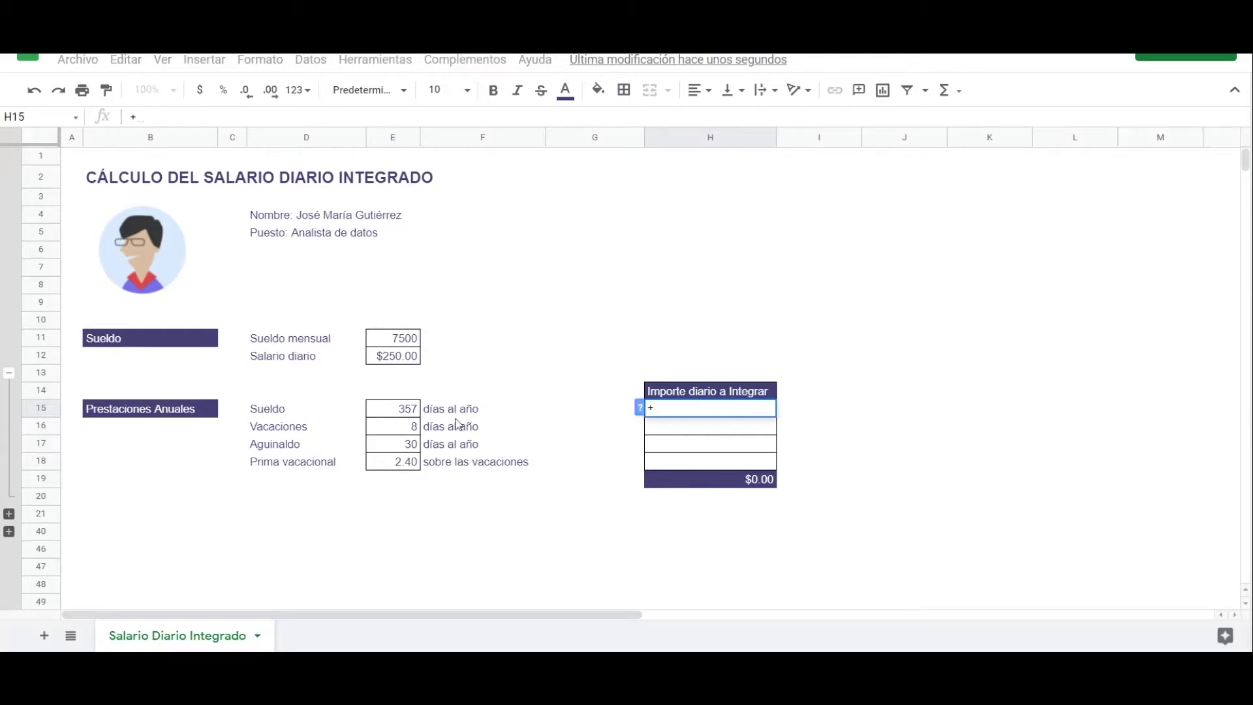
{"action": "left_click", "coordinate": [402, 415]}
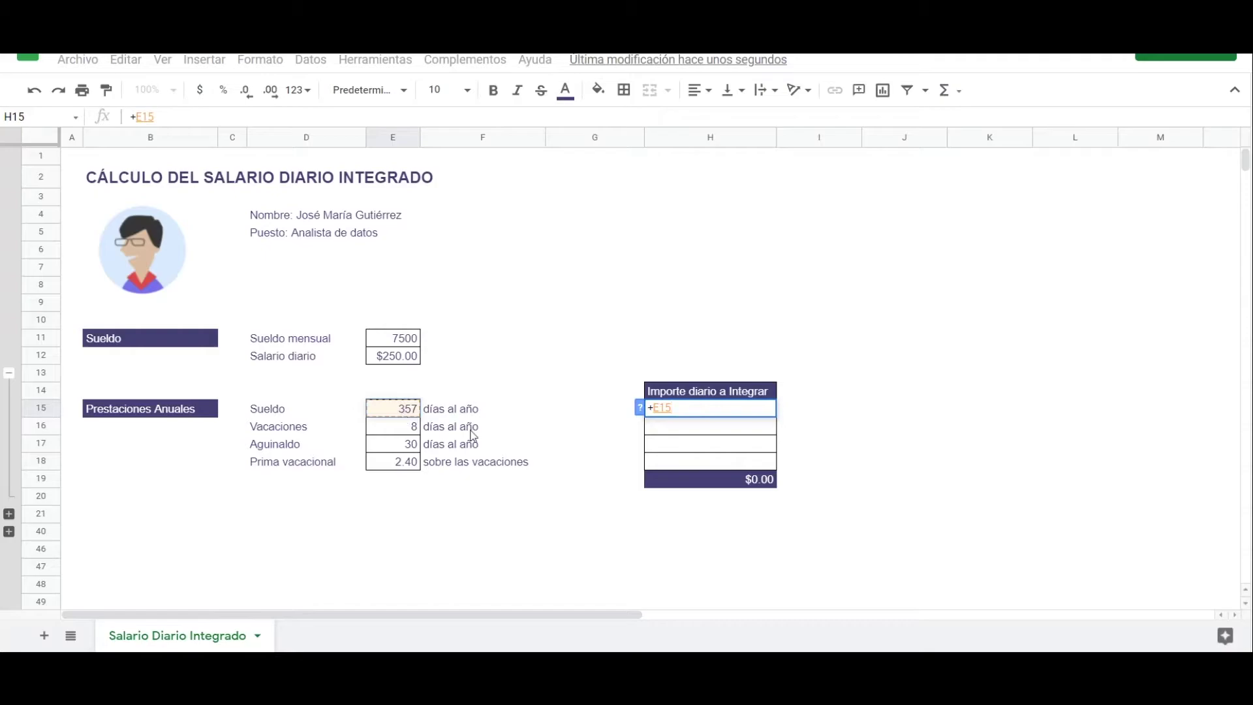
{"action": "type", "text": "/365*"}
{"action": "left_click", "coordinate": [395, 357]}
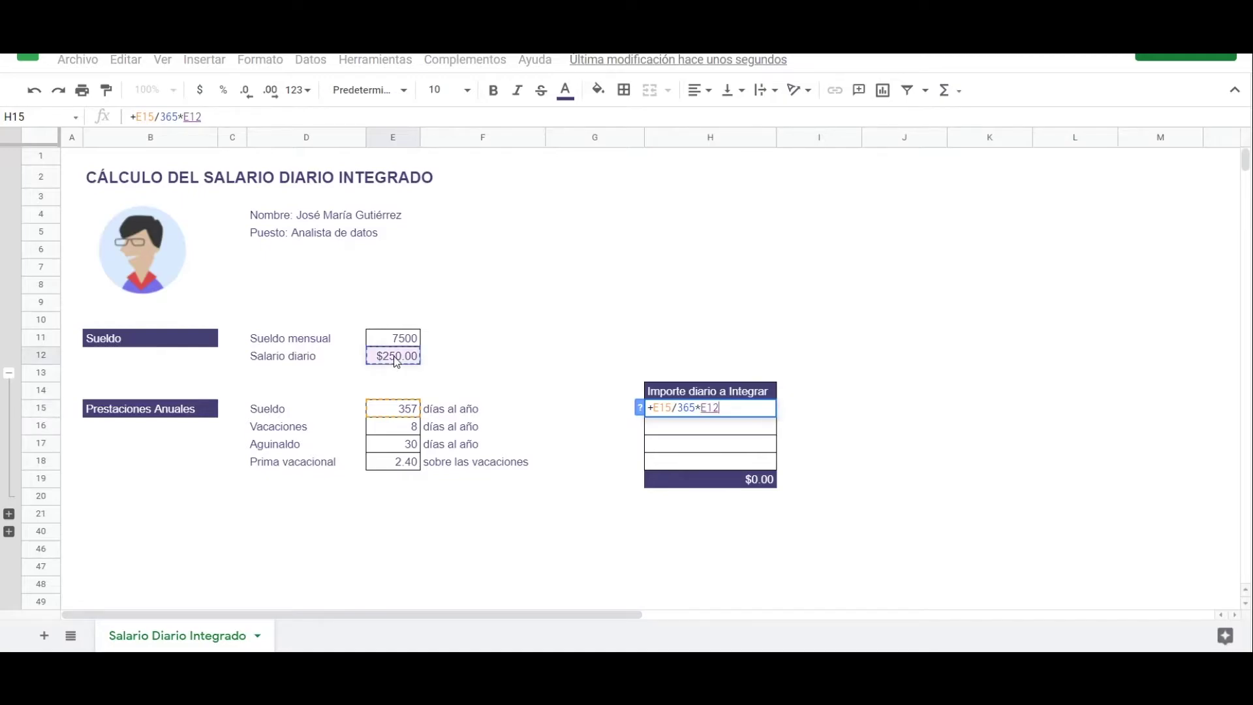
{"action": "key", "text": "Return"}
Calculate the Vacaciones daily amount to integrate in H16 with the formula +E16/365*E12
{"action": "type", "text": "+"}
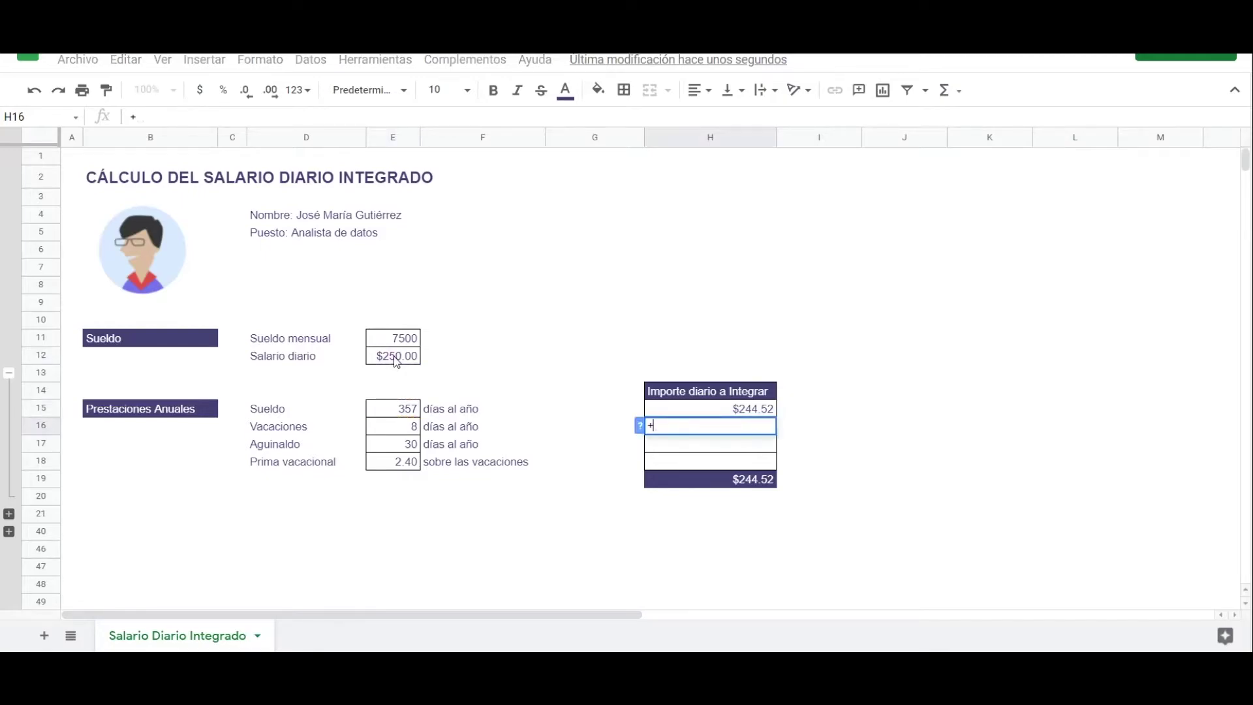
{"action": "left_click", "coordinate": [382, 432]}
{"action": "type", "text": "/365*"}
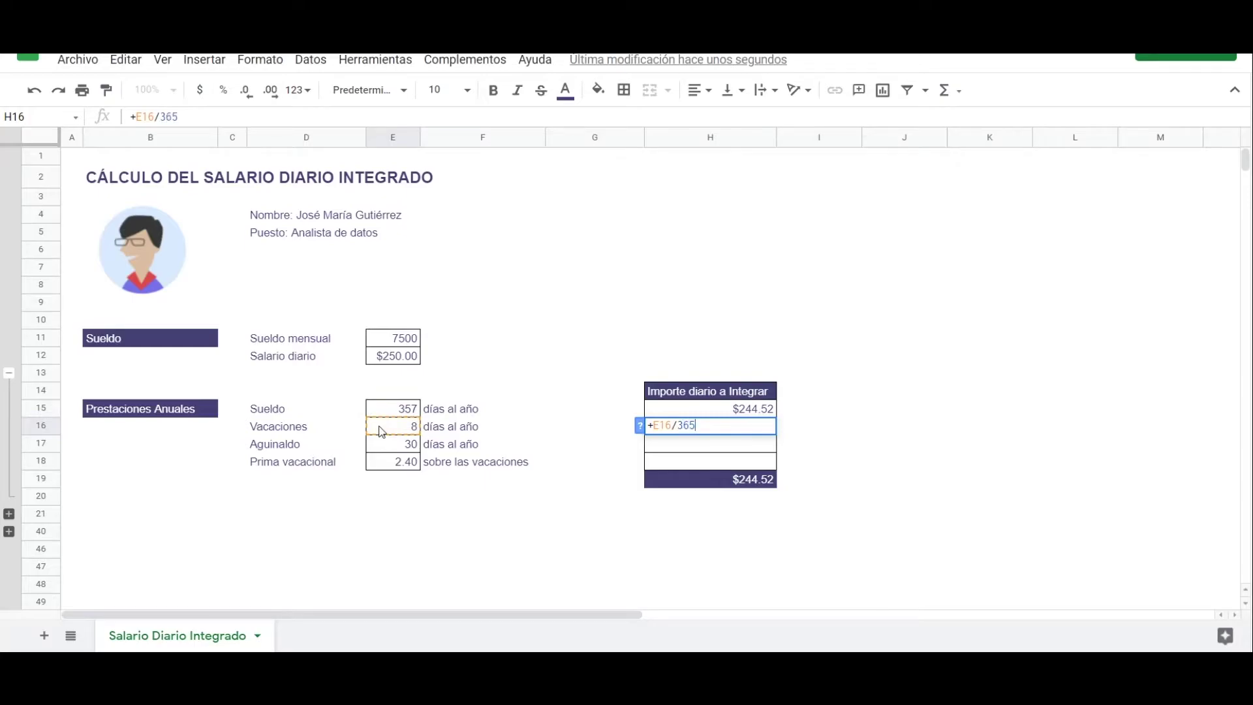
{"action": "left_click", "coordinate": [390, 362]}
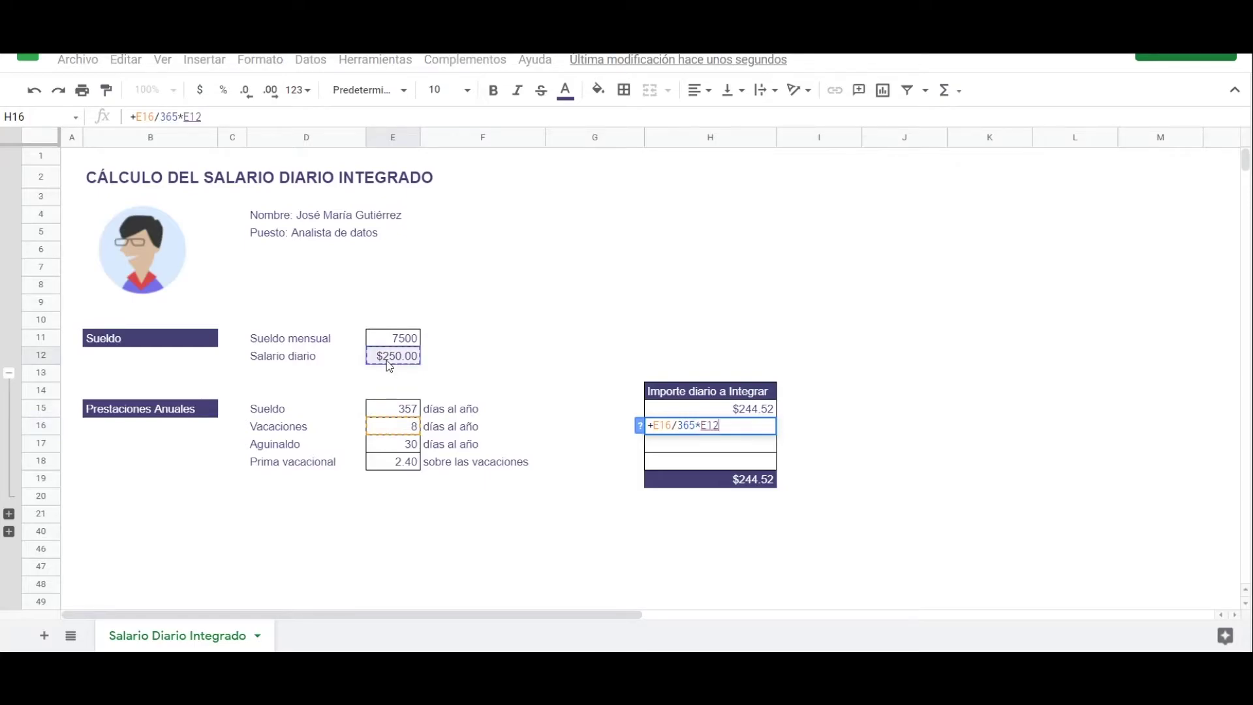
{"action": "key", "text": "Return"}
Calculate the Aguinaldo's daily amount to integrate in H17 with the formula +E17/365*E12
{"action": "type", "text": "+"}
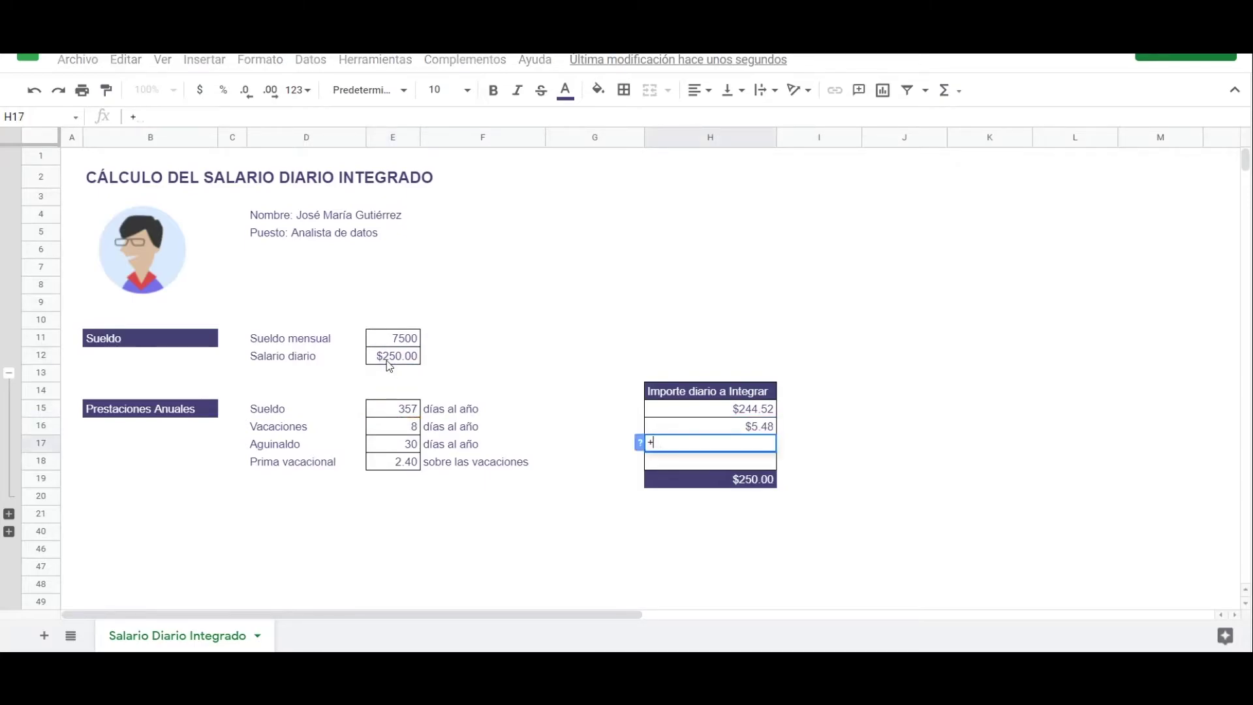
{"action": "left_click", "coordinate": [409, 449]}
{"action": "type", "text": "/365*"}
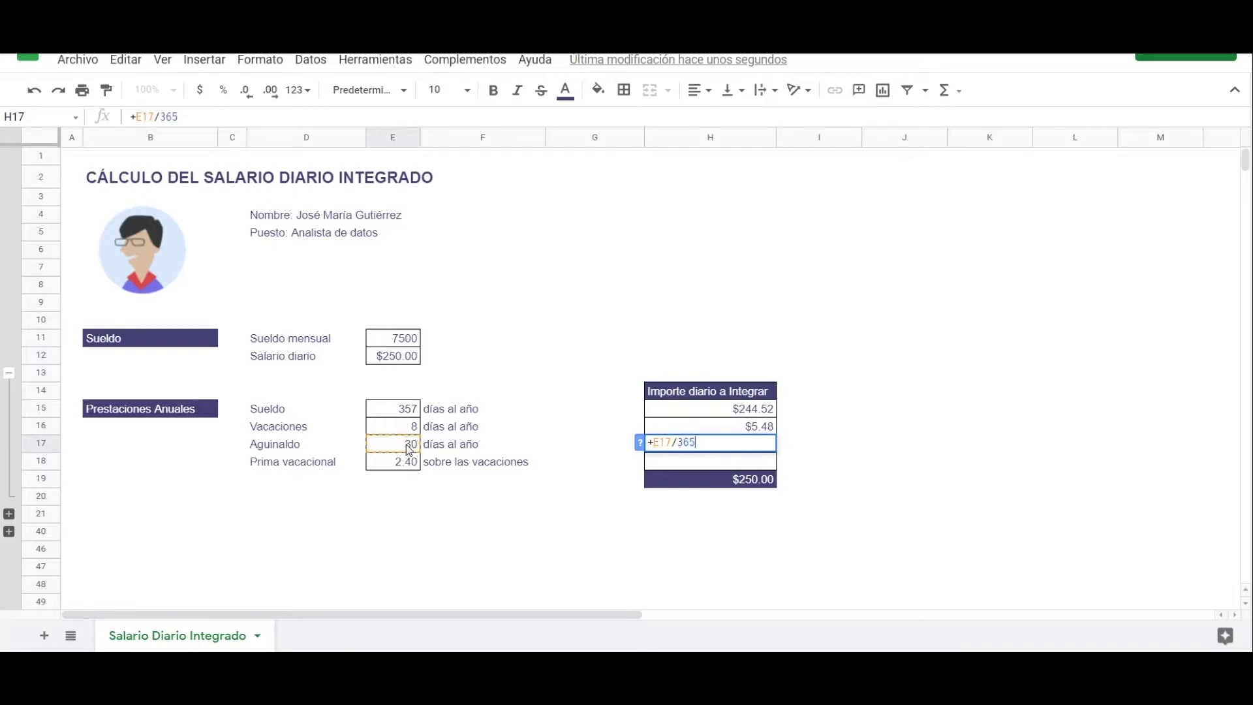
{"action": "left_click", "coordinate": [393, 363]}
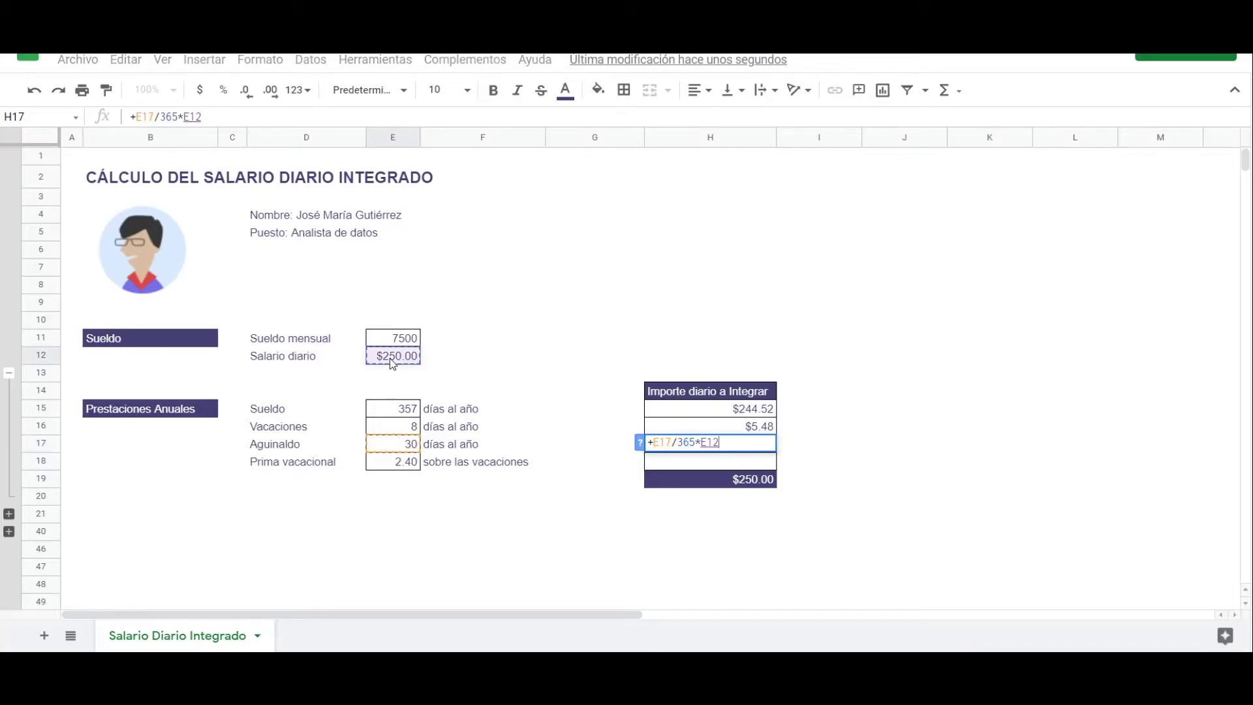
{"action": "key", "text": "Return"}
Calculate the Prima vacacional's daily amount to integrate in H18 with the formula +E18/365*E12
{"action": "type", "text": "+"}
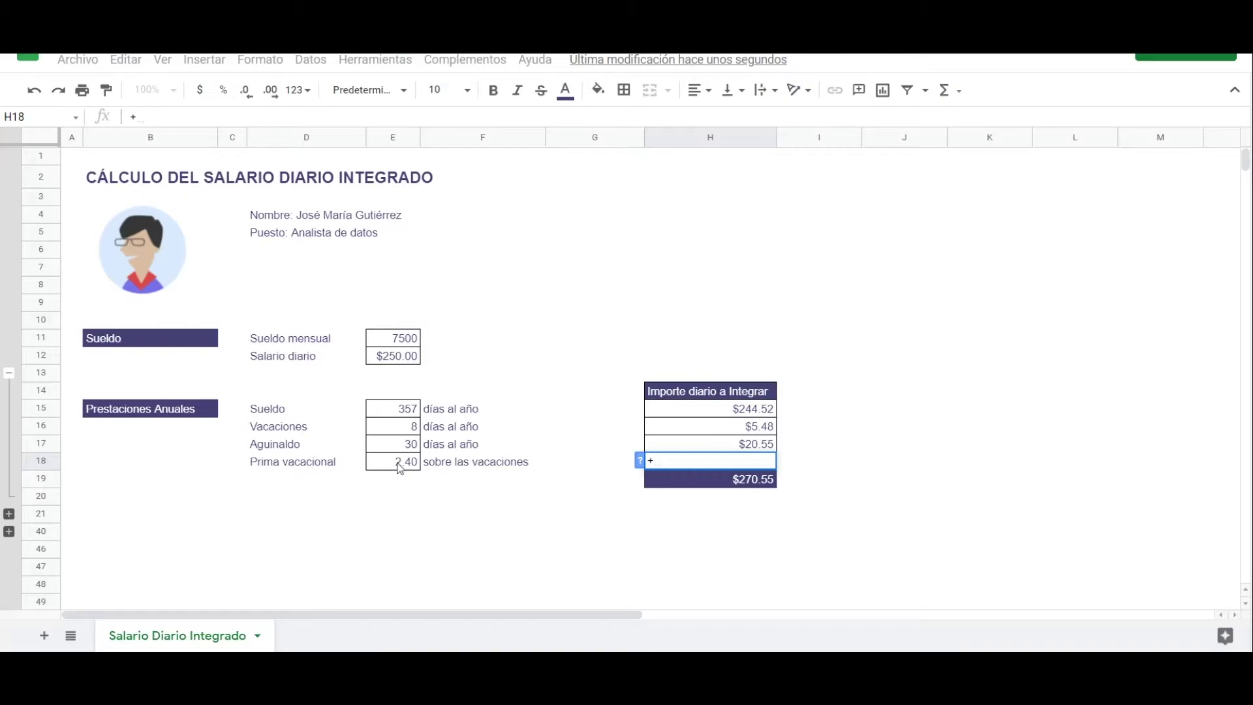
{"action": "left_click", "coordinate": [399, 465]}
{"action": "type", "text": "/365*"}
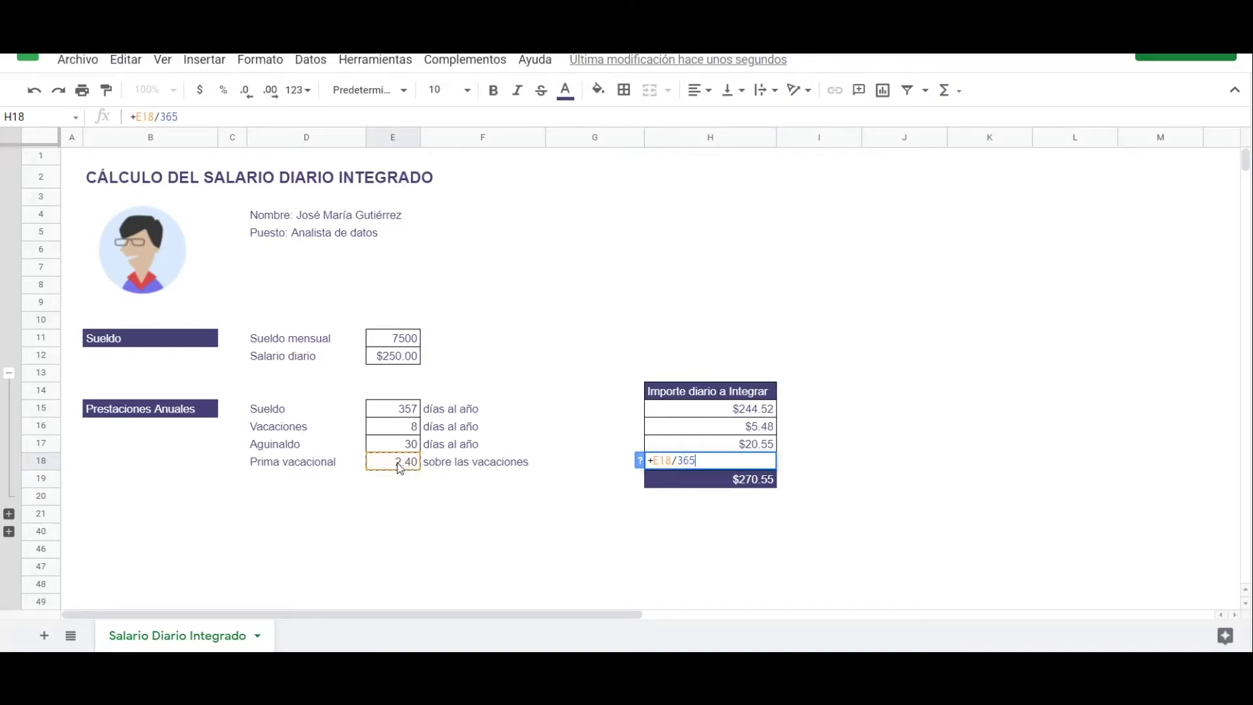
{"action": "left_click", "coordinate": [405, 363]}
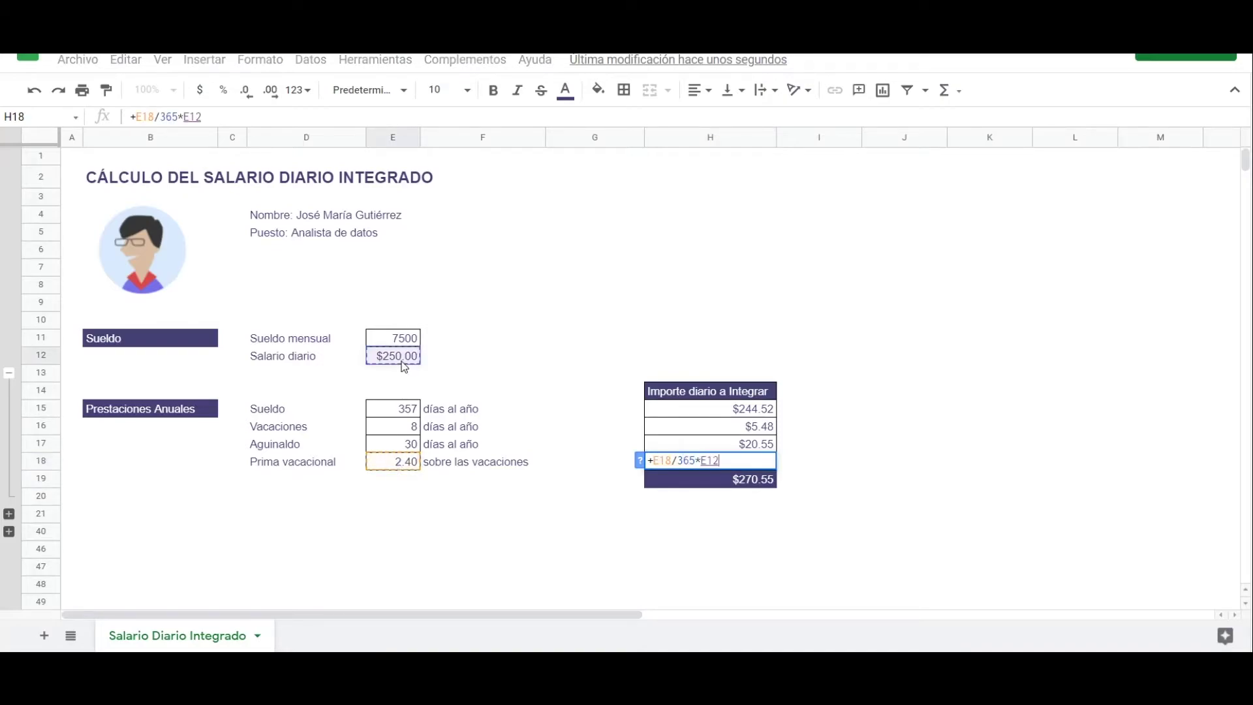
{"action": "key", "text": "Return"}
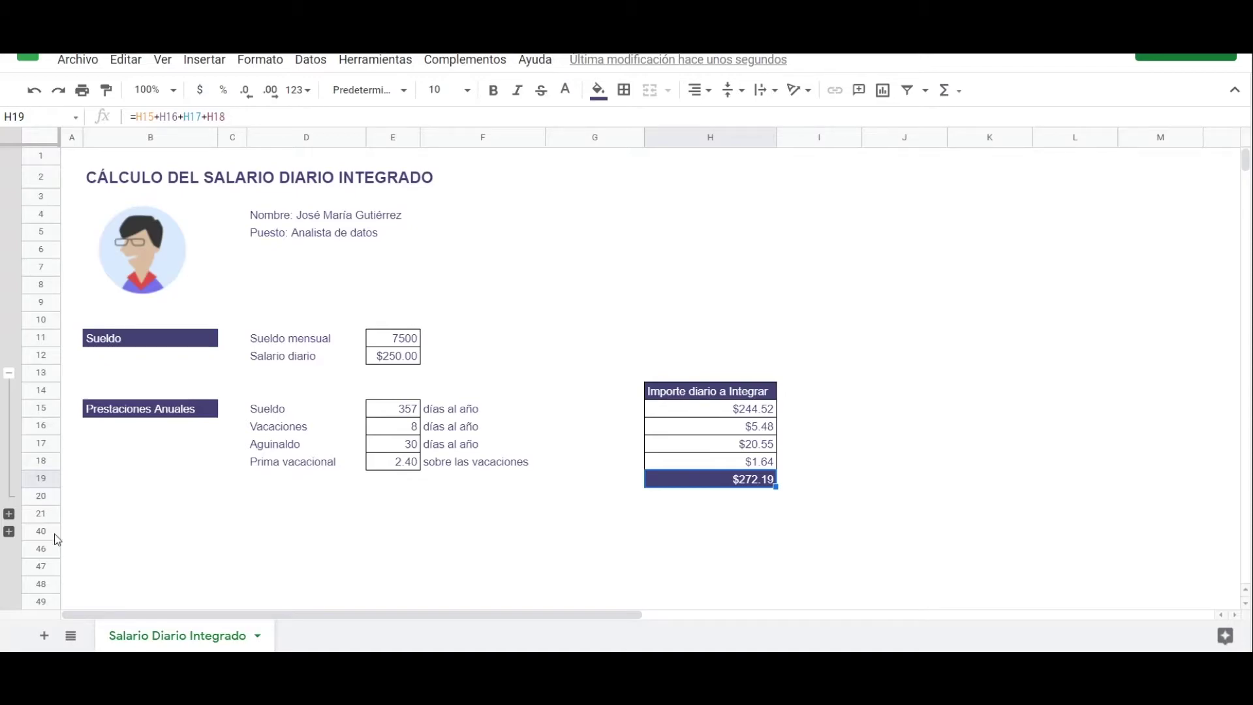
Expand the Prestaciones adicionales rows and review the Importe o % column from Comisiones down to Incentivos
{"action": "left_click", "coordinate": [8, 514]}
{"action": "left_click", "coordinate": [642, 552]}
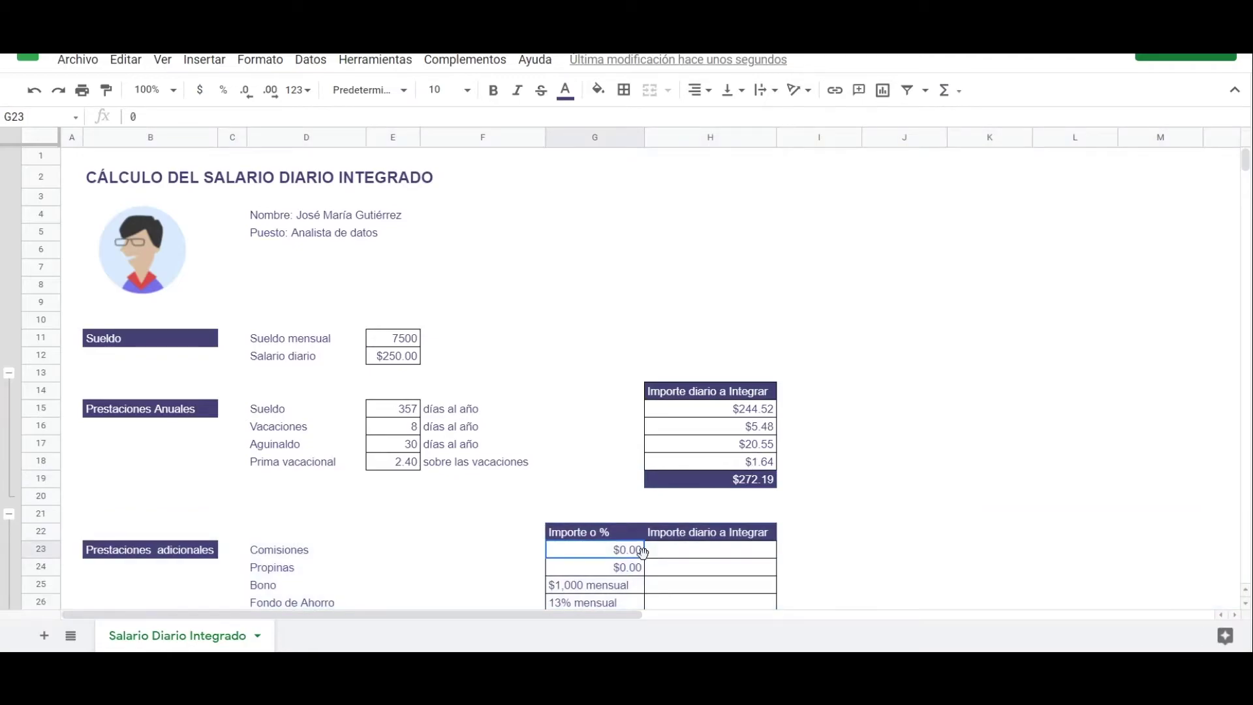
{"action": "key", "text": "Down"}
{"action": "key", "text": "Down"}
{"action": "key", "text": "Down"}
{"action": "key", "text": "Down"}
{"action": "key", "text": "Down"}
{"action": "key", "text": "Down"}
{"action": "key", "text": "Down"}
{"action": "key", "text": "Down"}
{"action": "key", "text": "Down"}
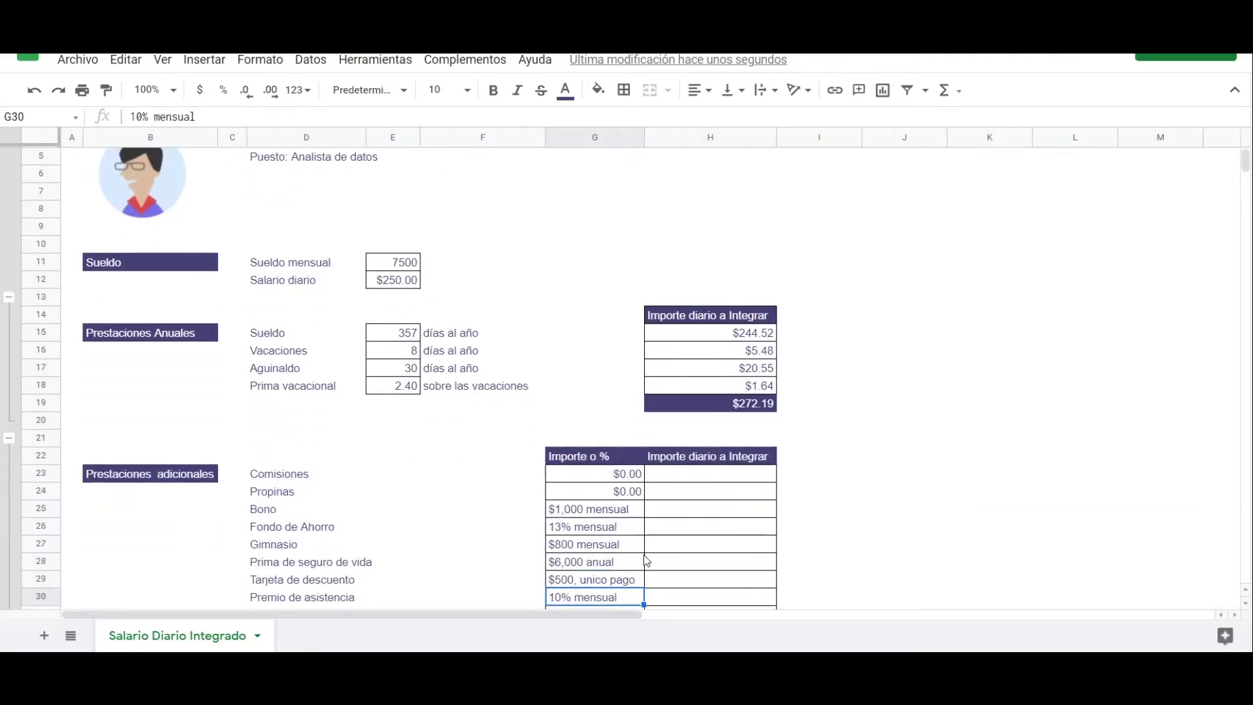
{"action": "key", "text": "Down"}
{"action": "key", "text": "Down"}
{"action": "key", "text": "Down"}
{"action": "key", "text": "Down"}
{"action": "key", "text": "Down"}
{"action": "key", "text": "Down"}
{"action": "key", "text": "Down"}
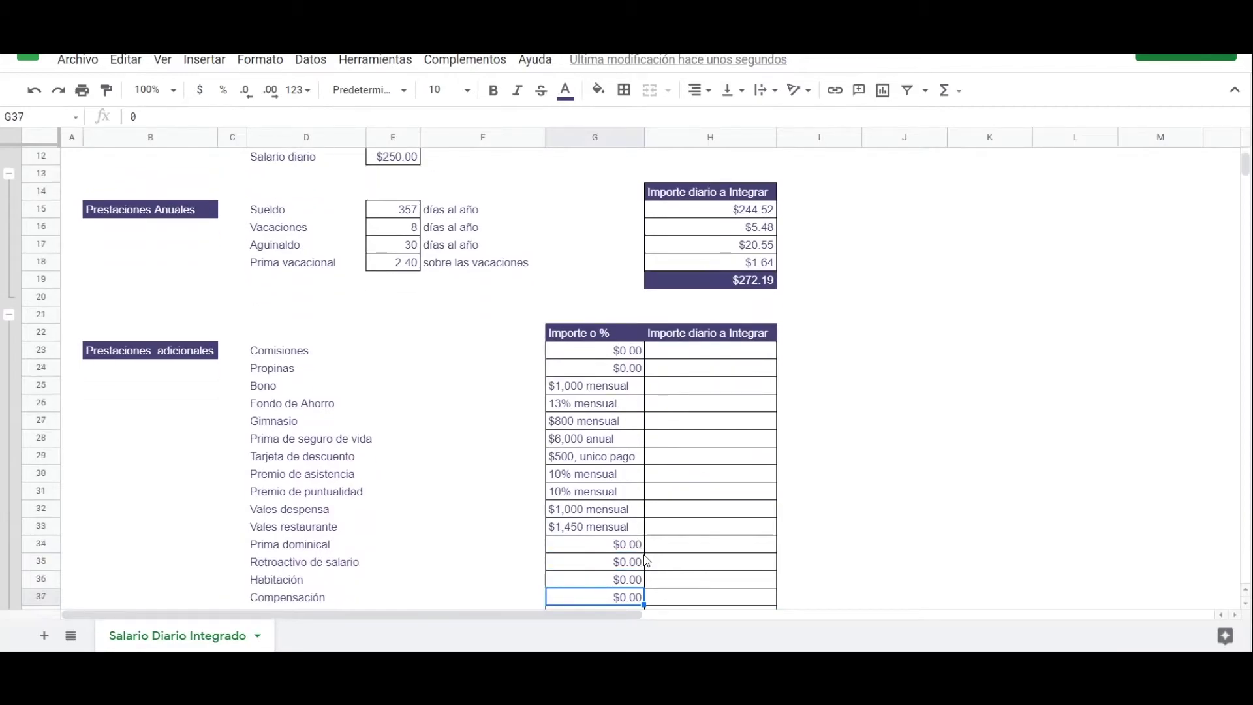
{"action": "key", "text": "Down"}
{"action": "key", "text": "Up"}
{"action": "key", "text": "Up"}
{"action": "key", "text": "Up"}
{"action": "key", "text": "Up"}
{"action": "key", "text": "Up"}
{"action": "key", "text": "Up"}
{"action": "key", "text": "Up"}
{"action": "key", "text": "Up"}
{"action": "key", "text": "Up"}
{"action": "key", "text": "Up"}
{"action": "key", "text": "Up"}
{"action": "key", "text": "Up"}
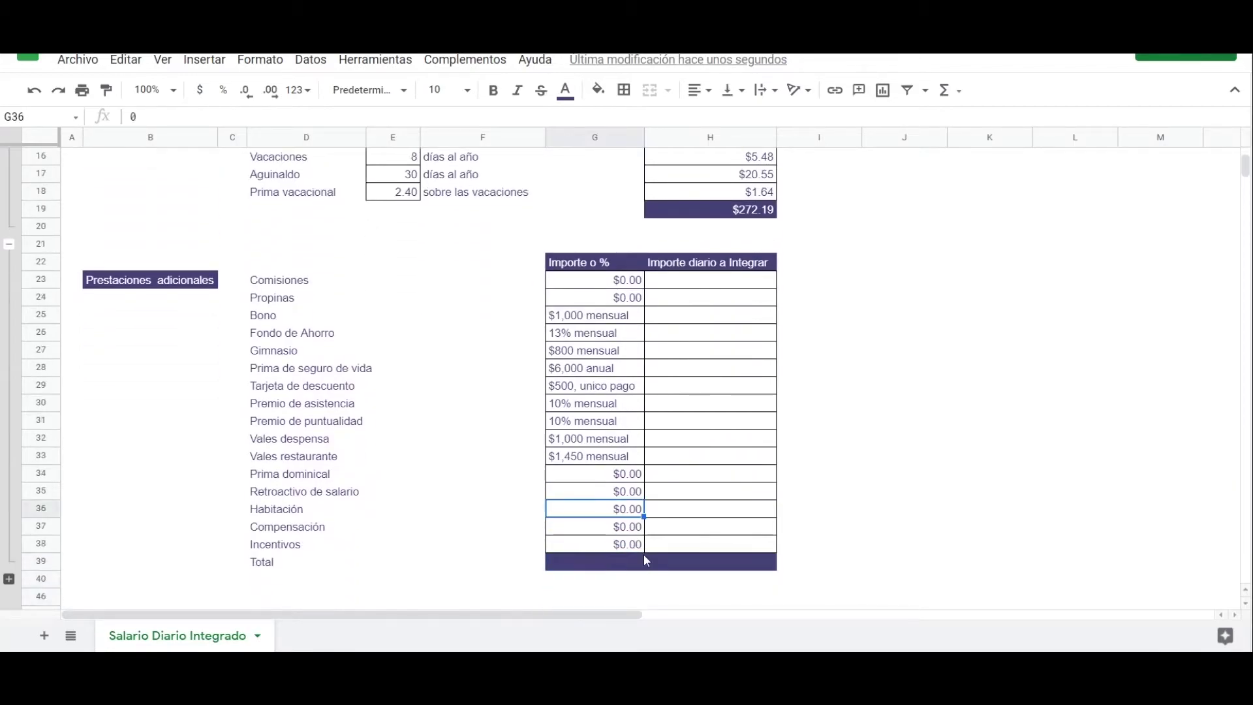
Enter 0 as the daily amount to integrate for Comisiones in H23 and Propinas in H24
{"action": "key", "text": "Right"}
{"action": "key", "text": "Up"}
{"action": "key", "text": "Up"}
{"action": "key", "text": "Up"}
{"action": "key", "text": "Up"}
{"action": "key", "text": "Up"}
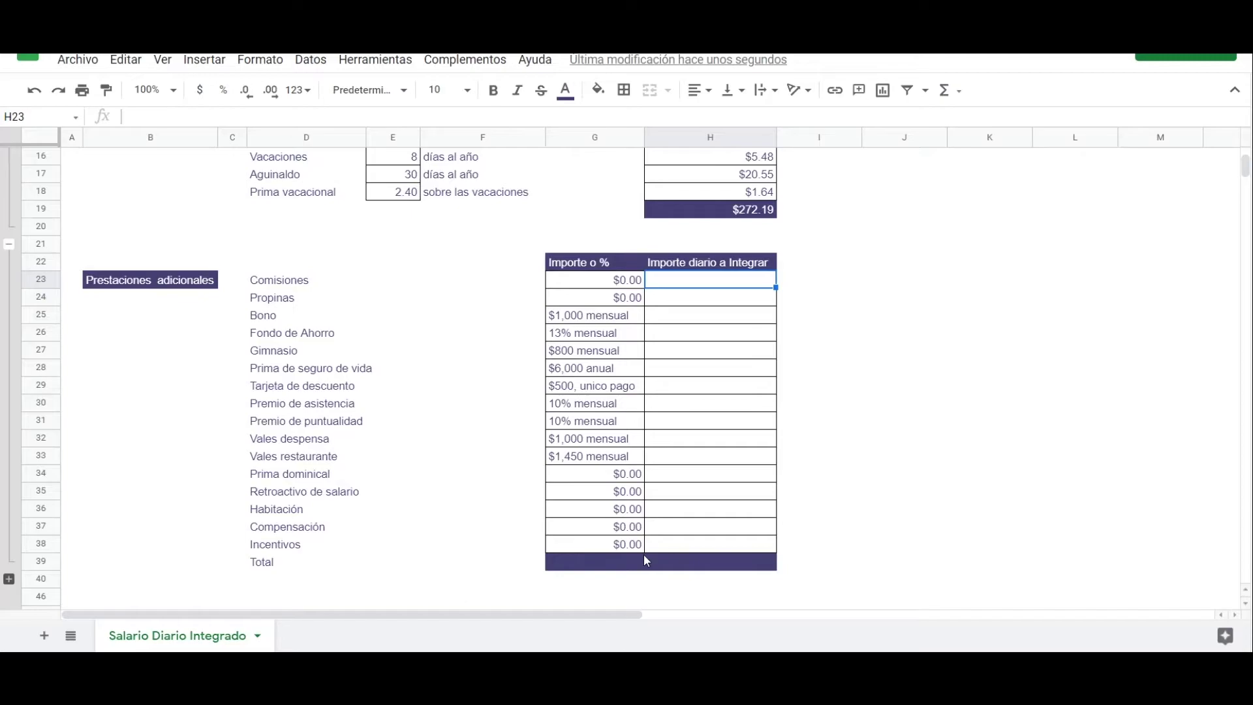
{"action": "type", "text": "0"}
{"action": "key", "text": "Return"}
{"action": "type", "text": "0"}
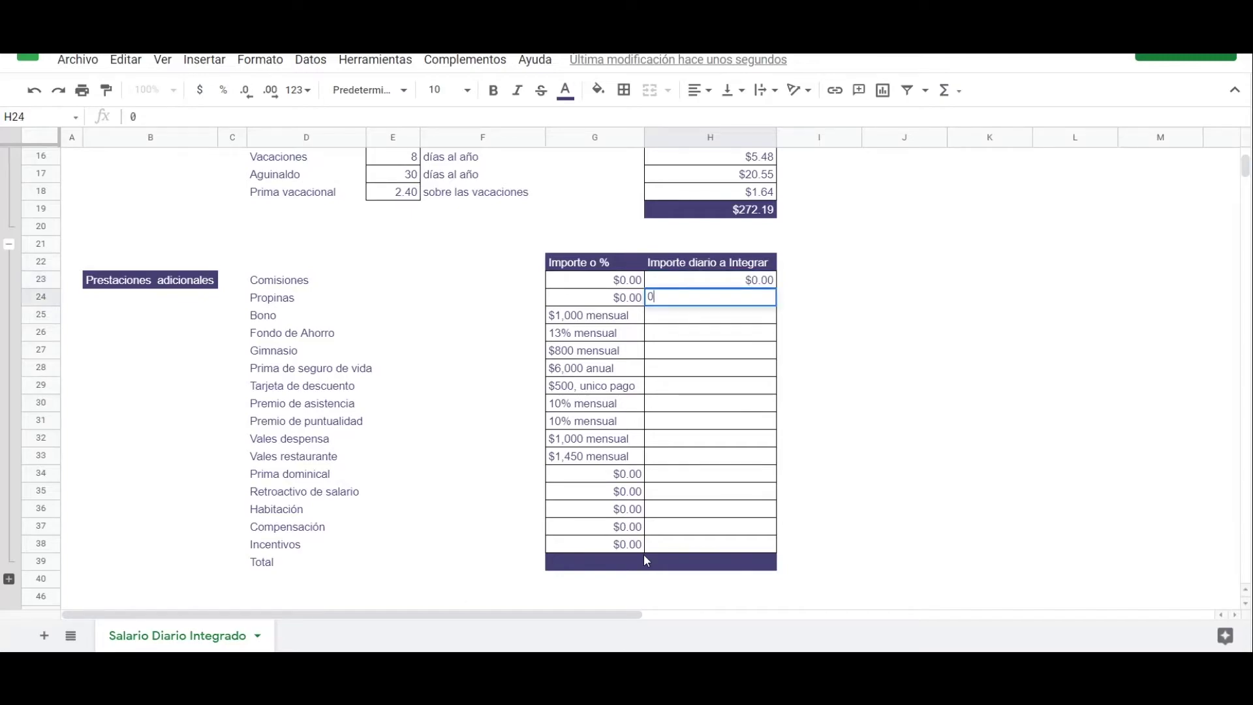
{"action": "key", "text": "Return"}
{"action": "key", "text": "Return"}
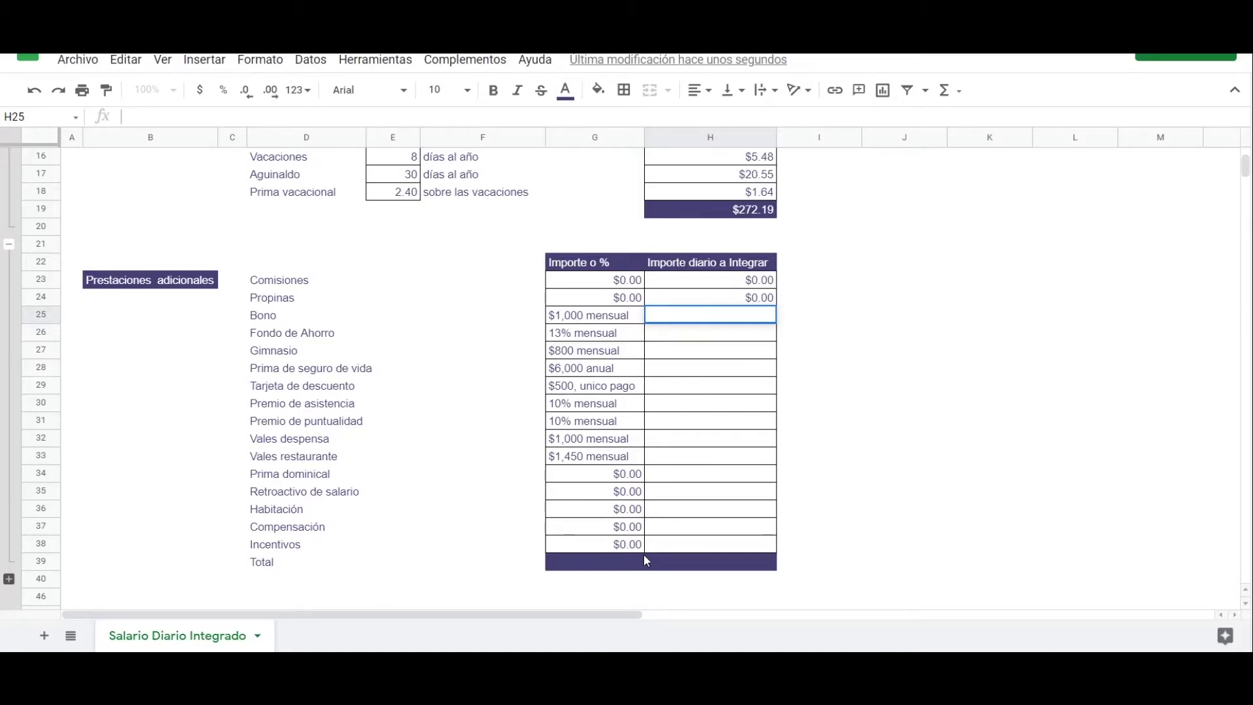
Calculate the Bono's daily amount to integrate in H25 with the formula +1000/30
{"action": "type", "text": "+1000"}
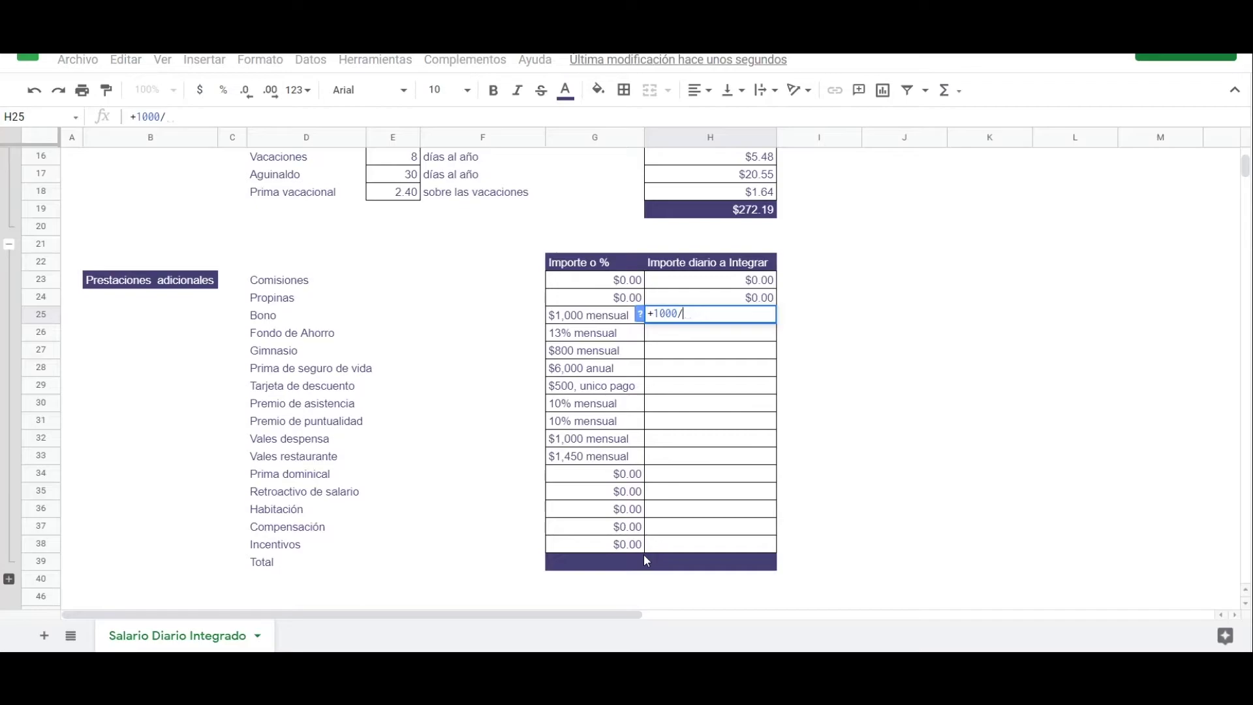
{"action": "type", "text": "/30"}
{"action": "key", "text": "Return"}
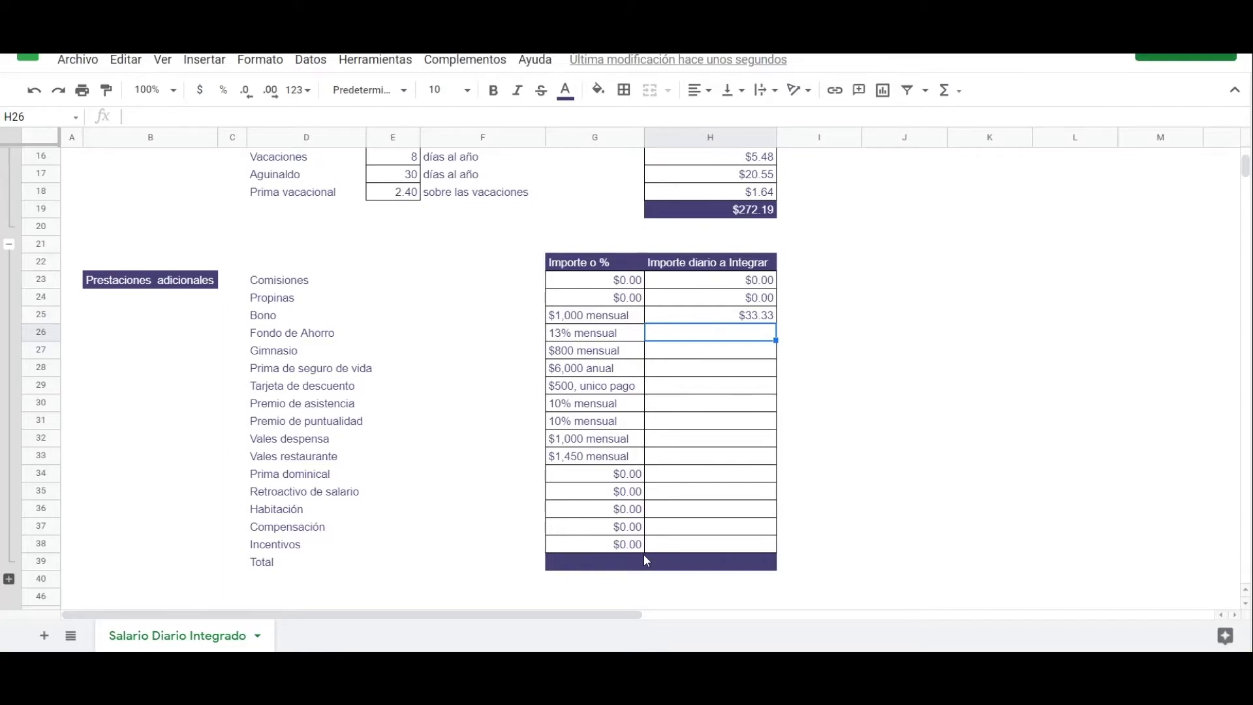
Calculate the Fondo de Ahorro's daily amount to integrate in H26 with the formula +E11*.13/30
{"action": "type", "text": "+"}
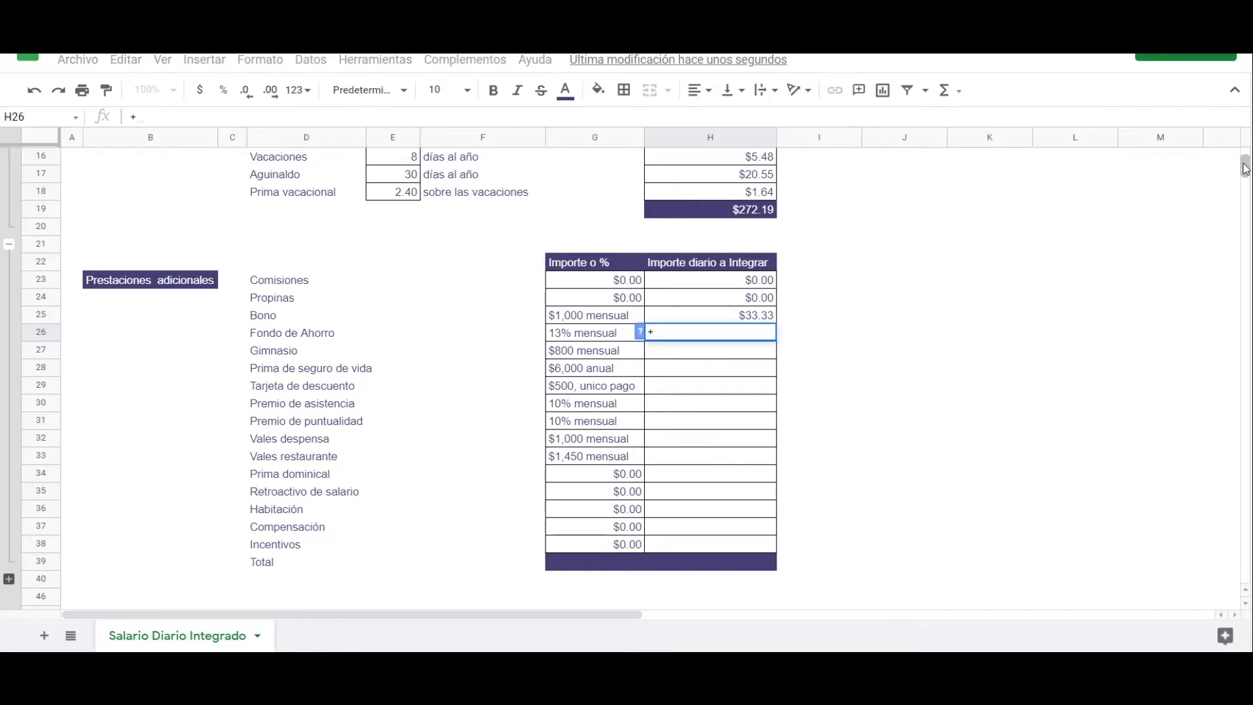
{"action": "scroll", "coordinate": [1245, 169], "scroll_direction": "up", "scroll_amount": 2}
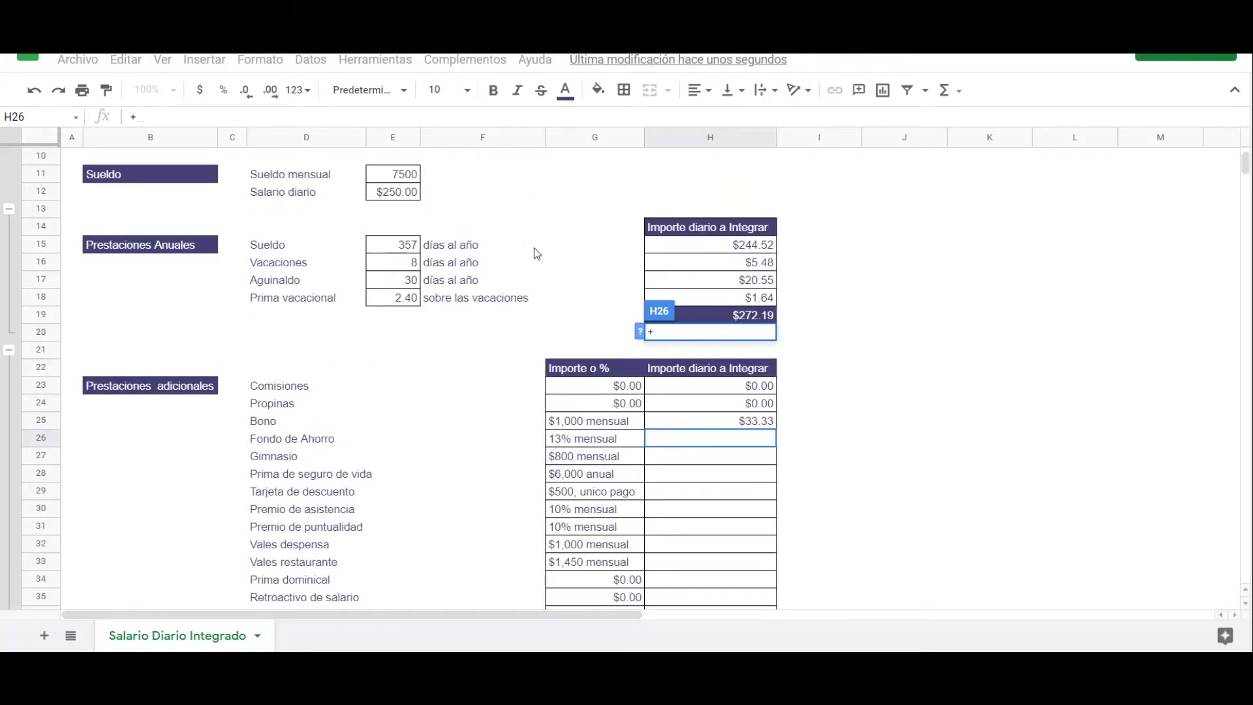
{"action": "left_click", "coordinate": [405, 178]}
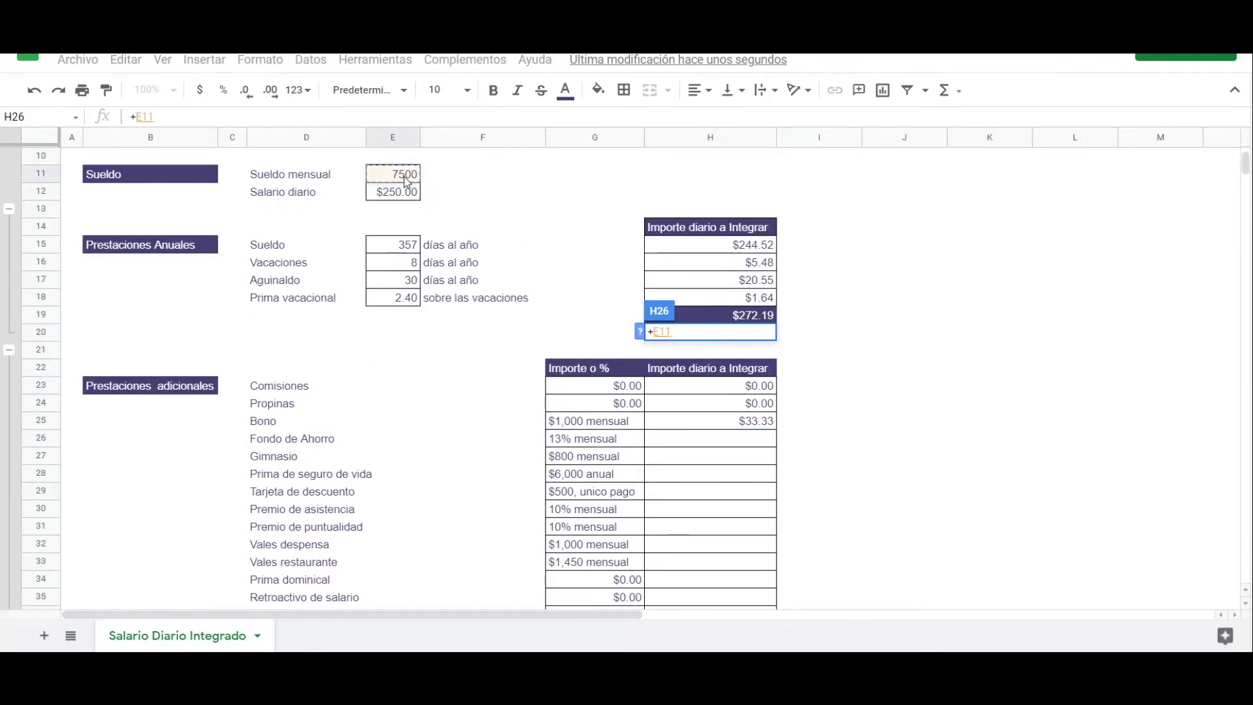
{"action": "type", "text": "*.13/30"}
{"action": "key", "text": "Return"}
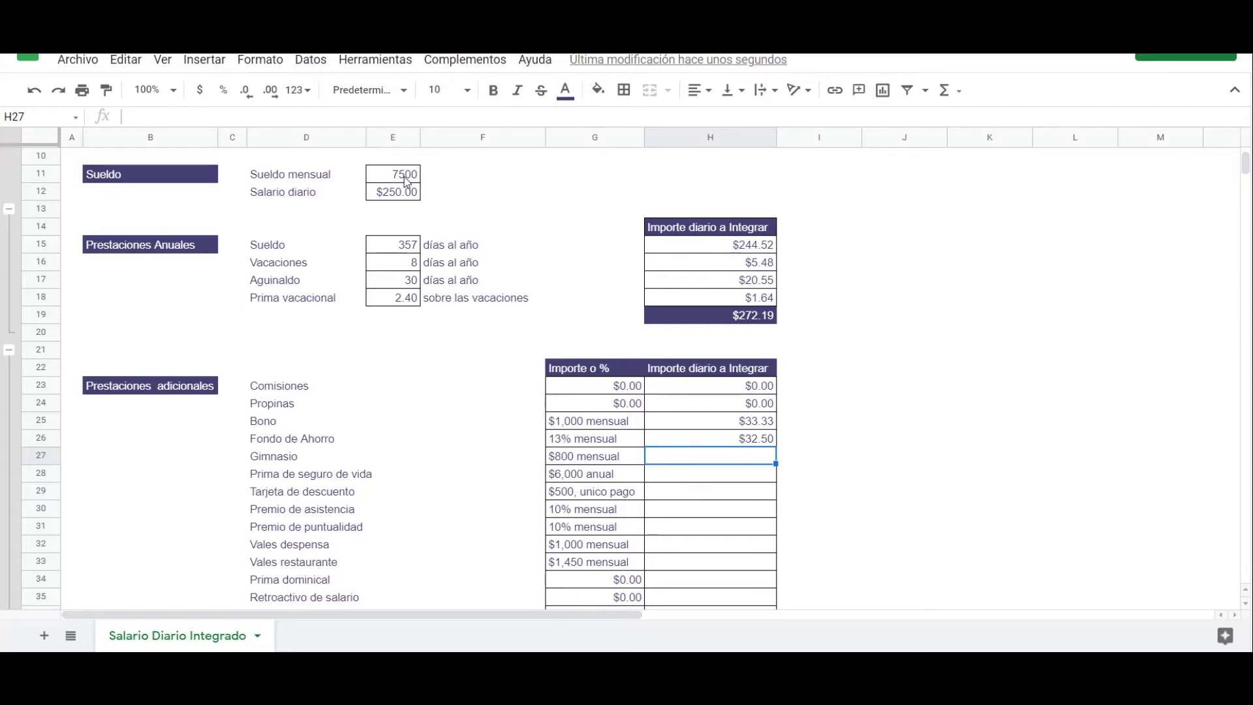
Enter 0 as the daily amount to integrate for Gimnasio, Prima de seguro de vida and Tarjeta de descuento in H27 to H29
{"action": "type", "text": "0"}
{"action": "key", "text": "Return"}
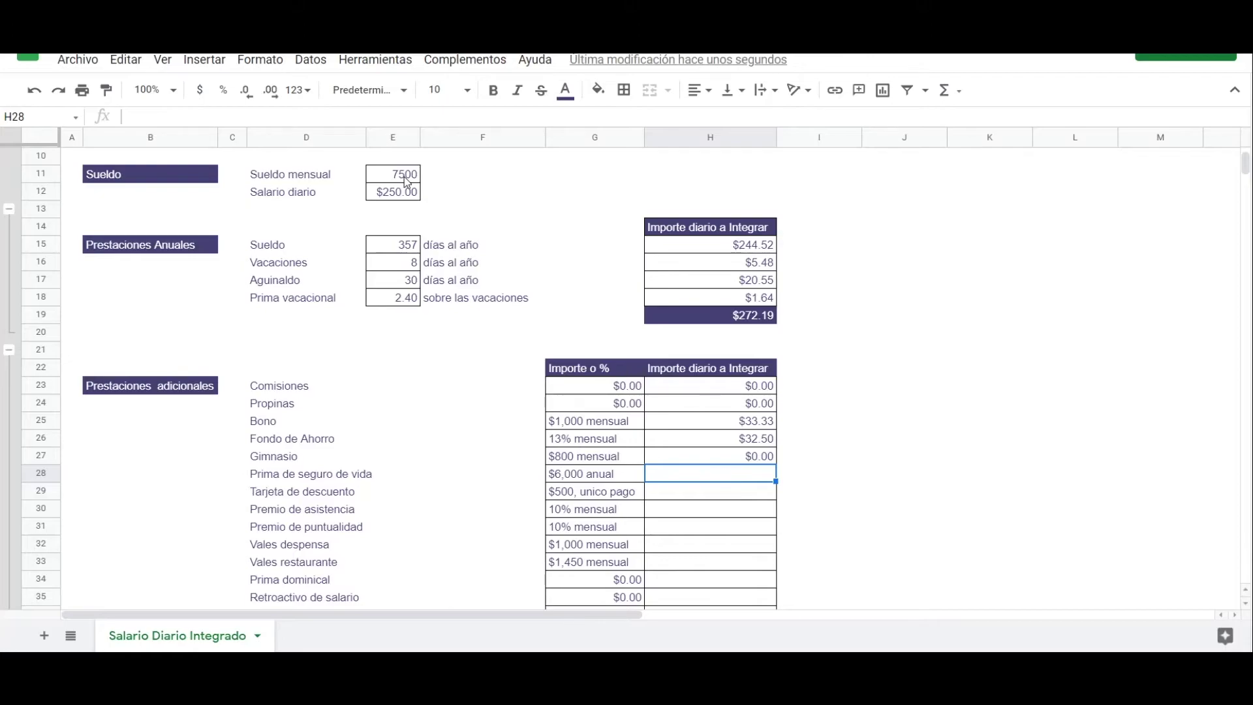
{"action": "type", "text": "0"}
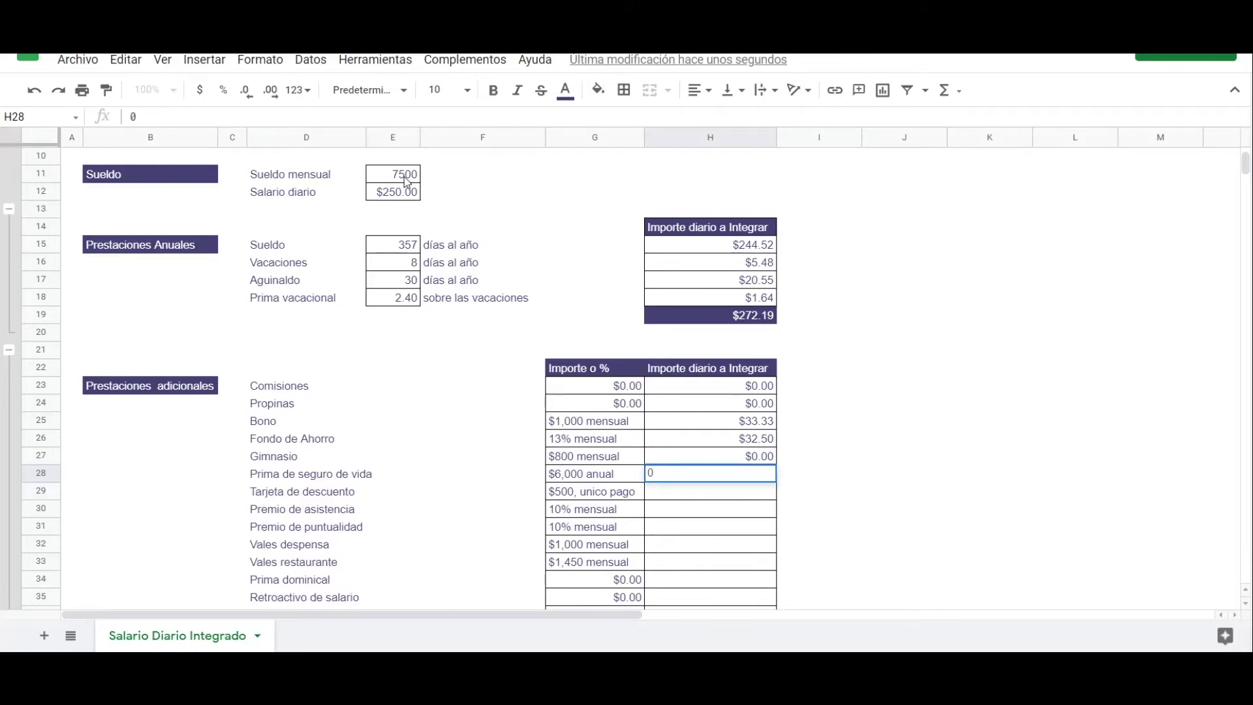
{"action": "key", "text": "Return"}
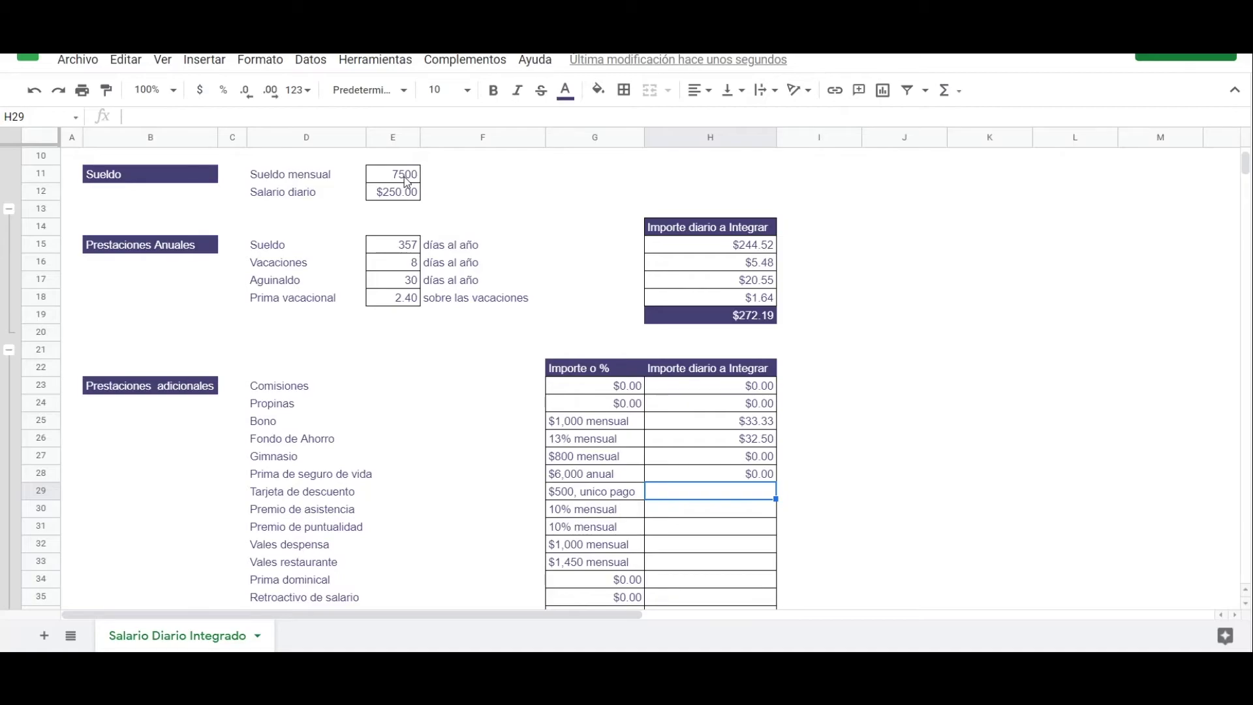
{"action": "type", "text": "0"}
{"action": "key", "text": "Return"}
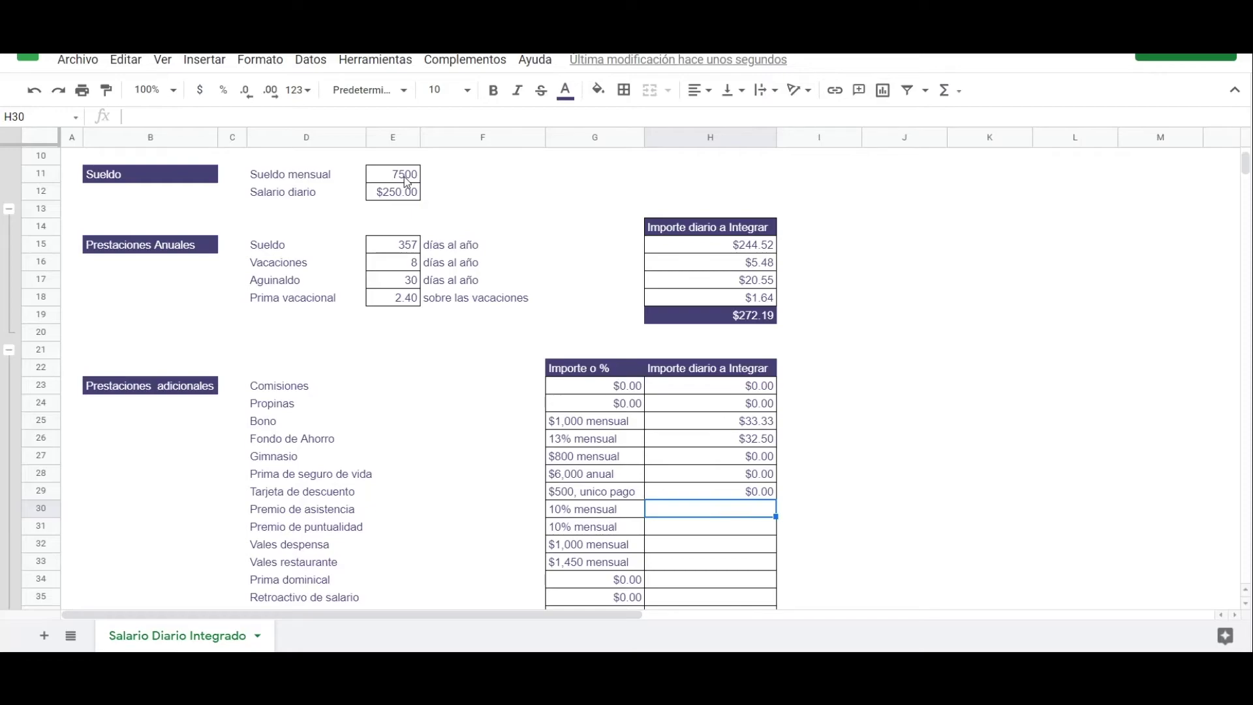
Calculate the Premio de asistencia's daily amount to integrate in H30 with the formula +E11*.1/30
{"action": "type", "text": "+"}
{"action": "left_click", "coordinate": [406, 178]}
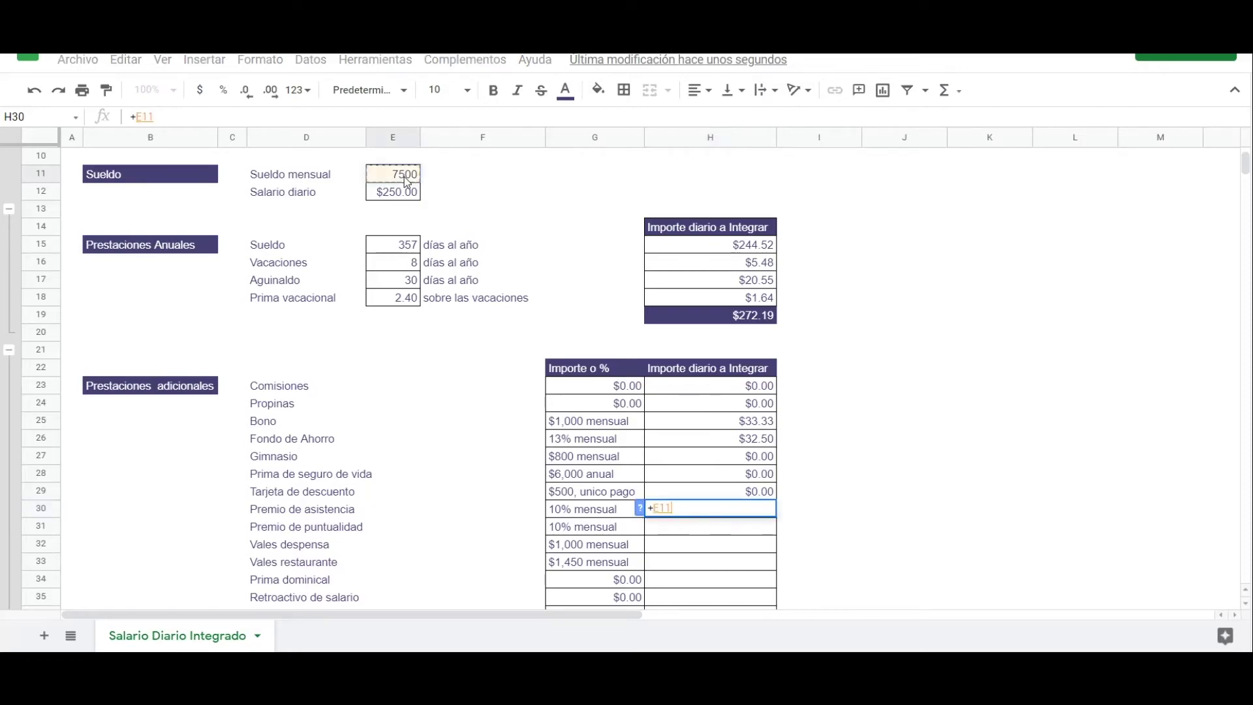
{"action": "type", "text": "*.1"}
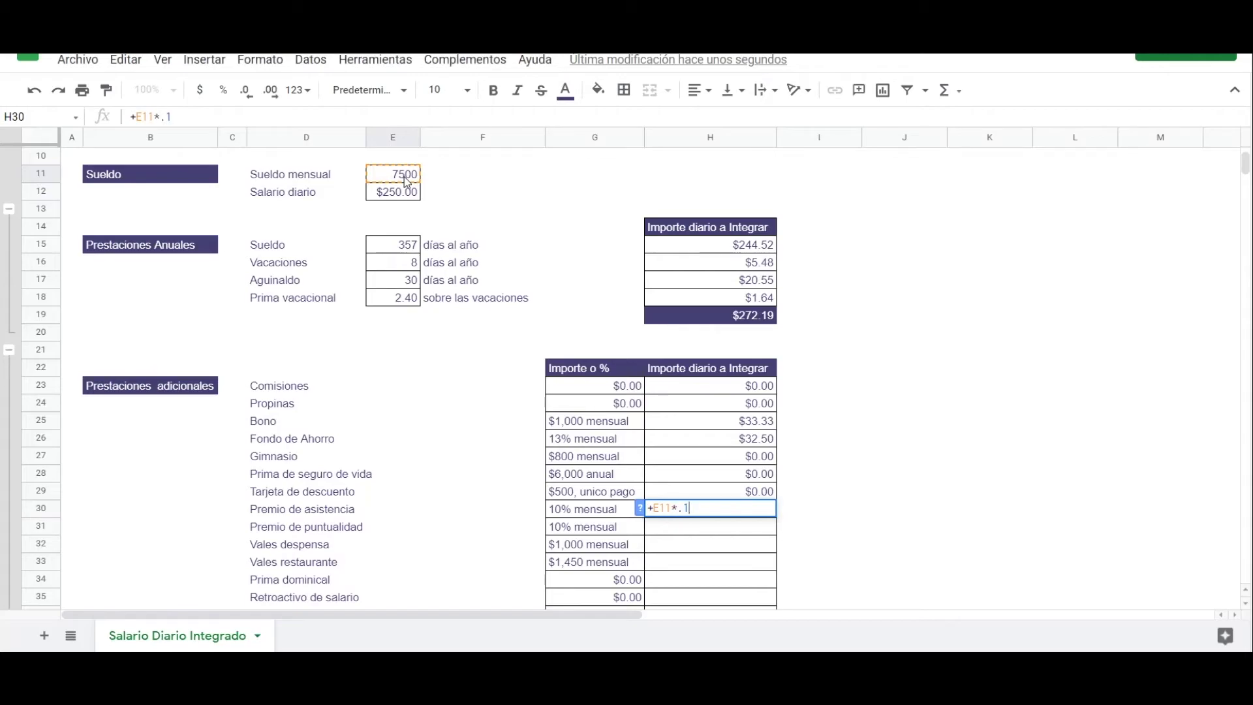
{"action": "type", "text": "/30"}
{"action": "key", "text": "Return"}
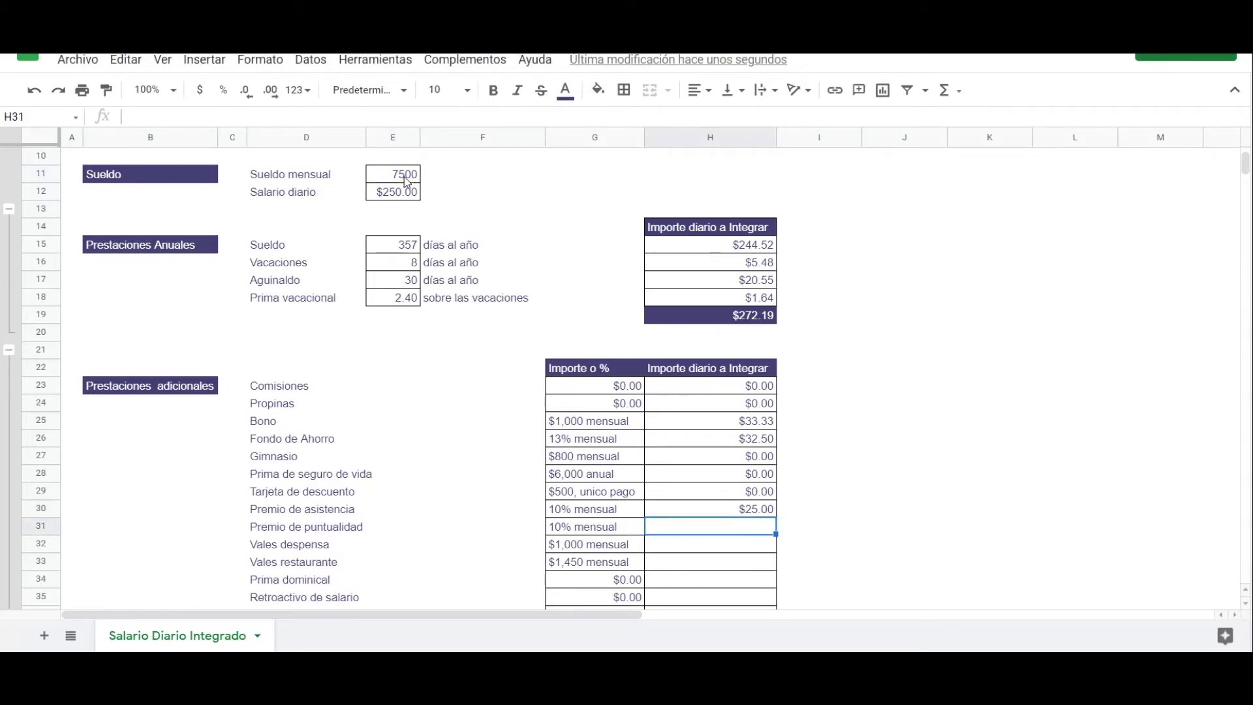
Calculate the Premio de puntualidad's daily amount to integrate in H31 with the formula +E11*.1/30
{"action": "type", "text": "+E11"}
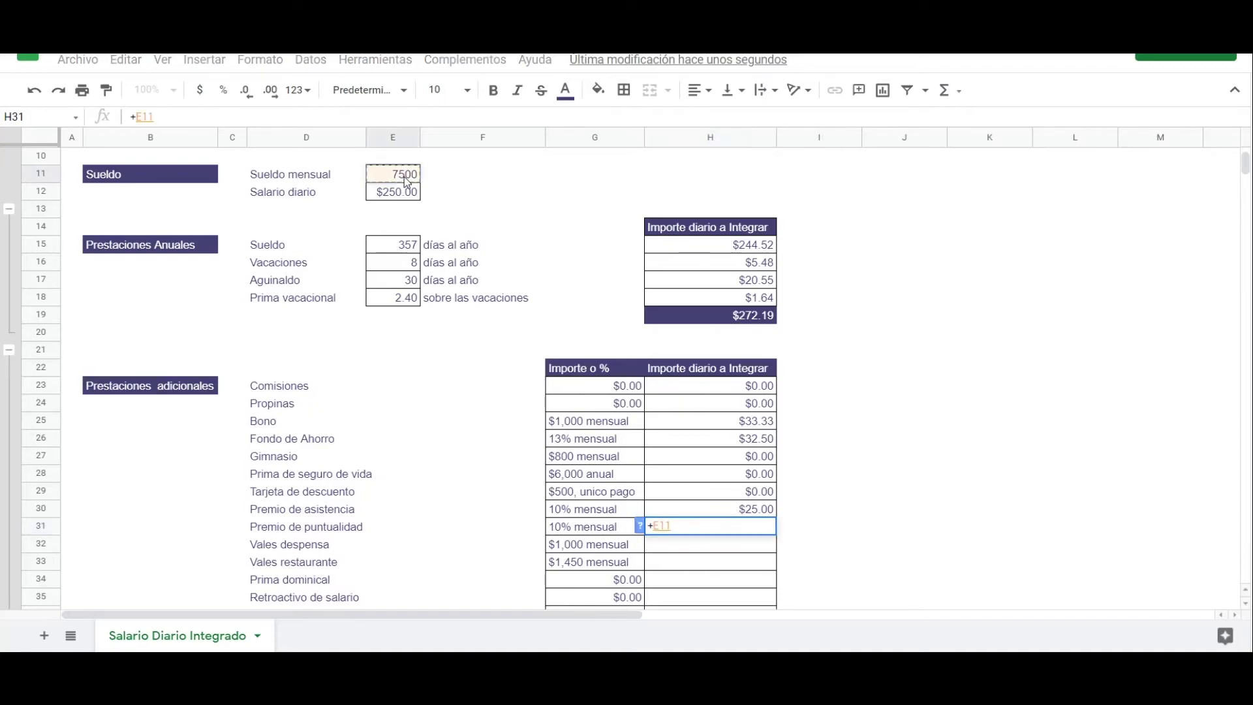
{"action": "left_click", "coordinate": [405, 182]}
{"action": "type", "text": "*."}
{"action": "type", "text": "1/30"}
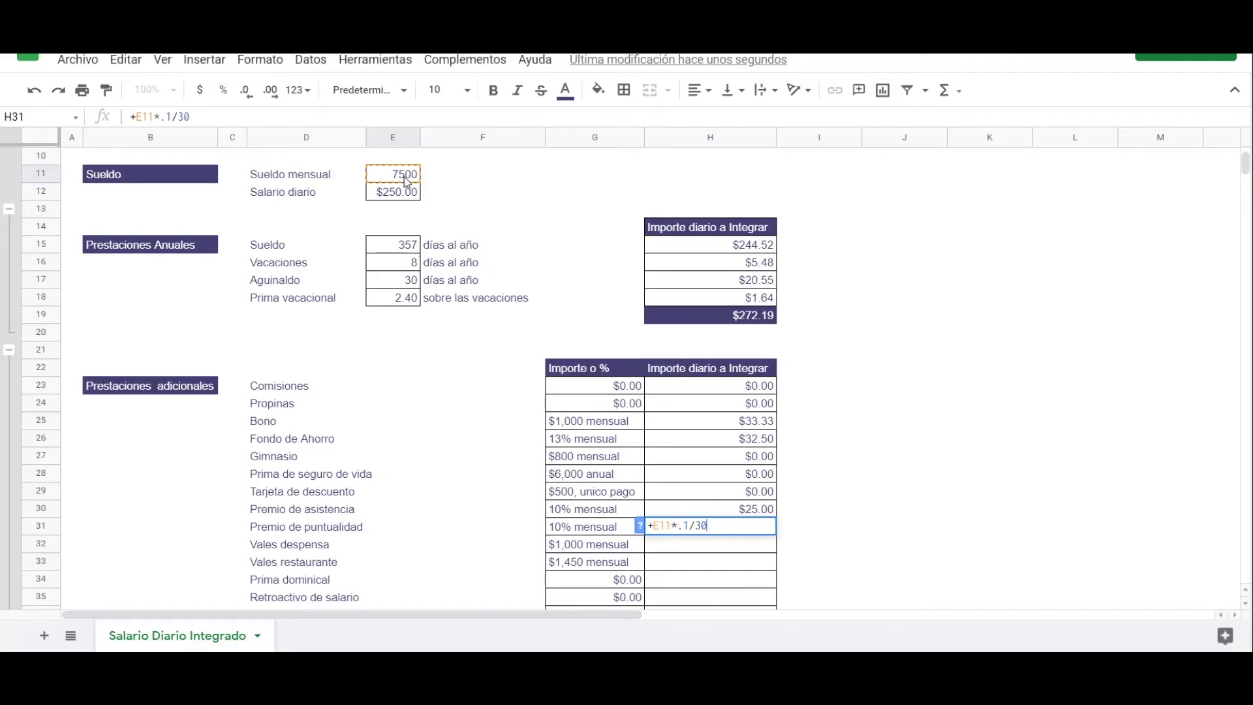
{"action": "key", "text": "Return"}
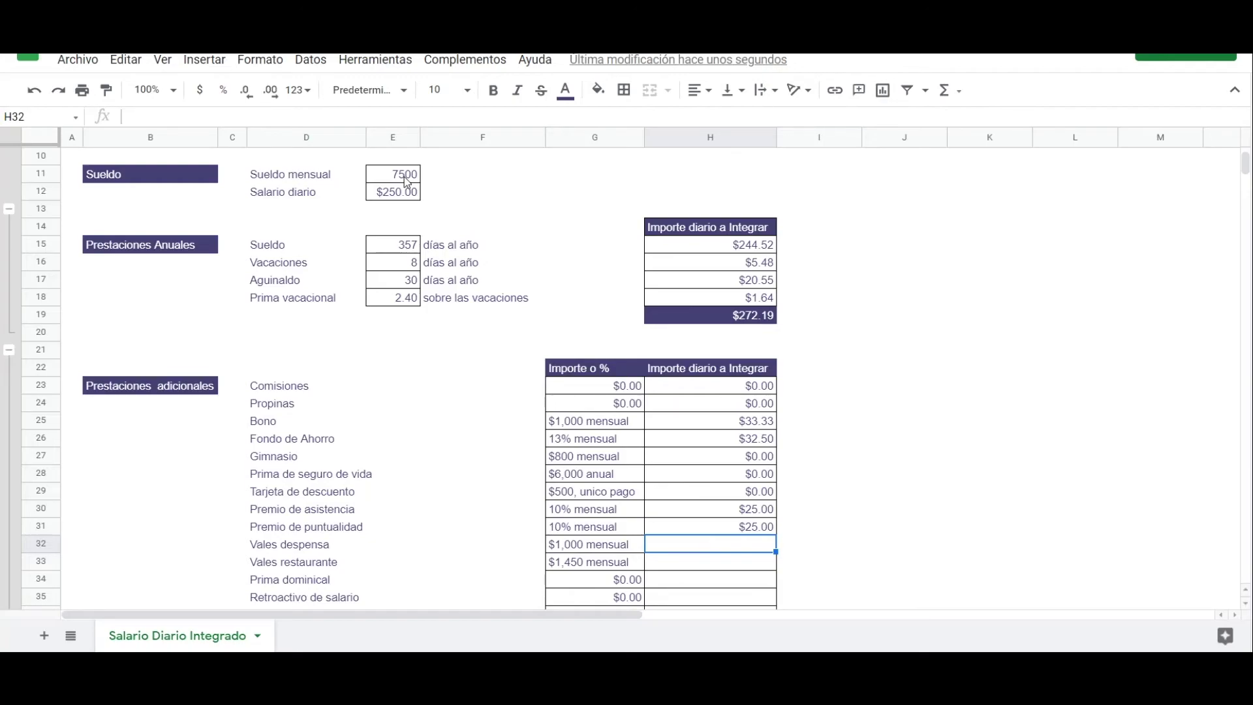
Calculate the daily amounts for Vales despensa in H32 with +1000/30 and Vales restaurante in H33 with +1450/30
{"action": "type", "text": "+1000"}
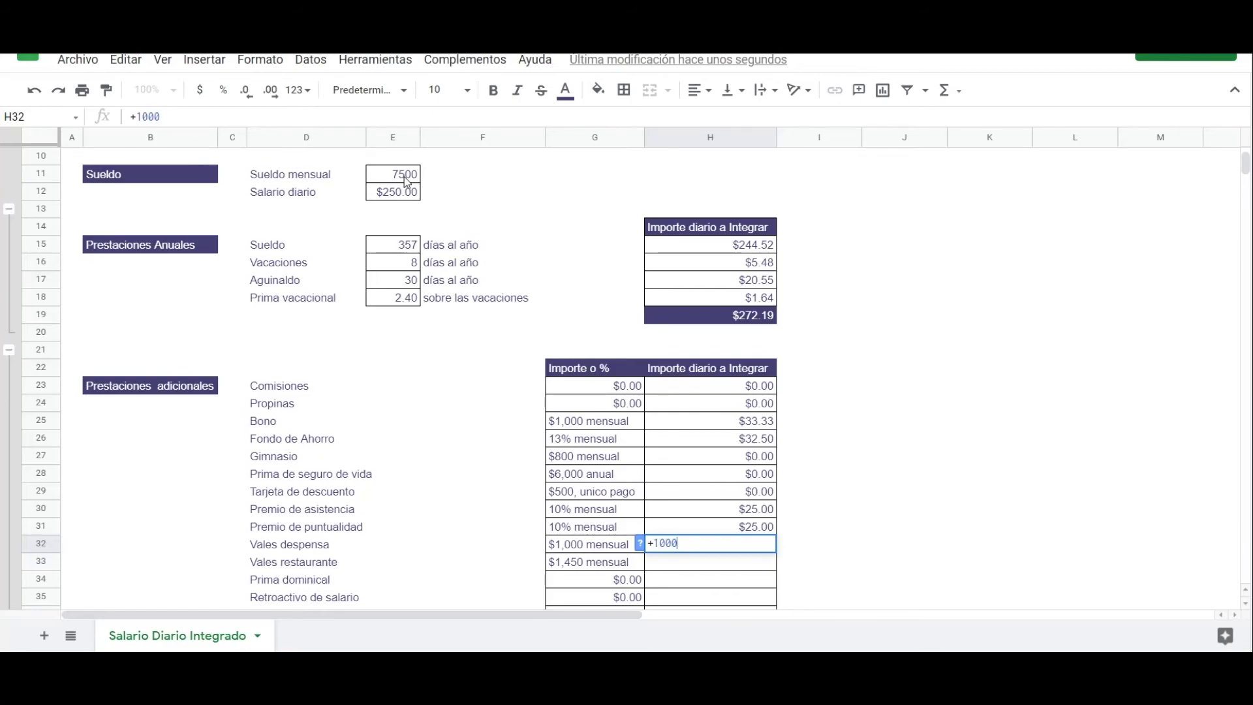
{"action": "type", "text": "/30"}
{"action": "key", "text": "Return"}
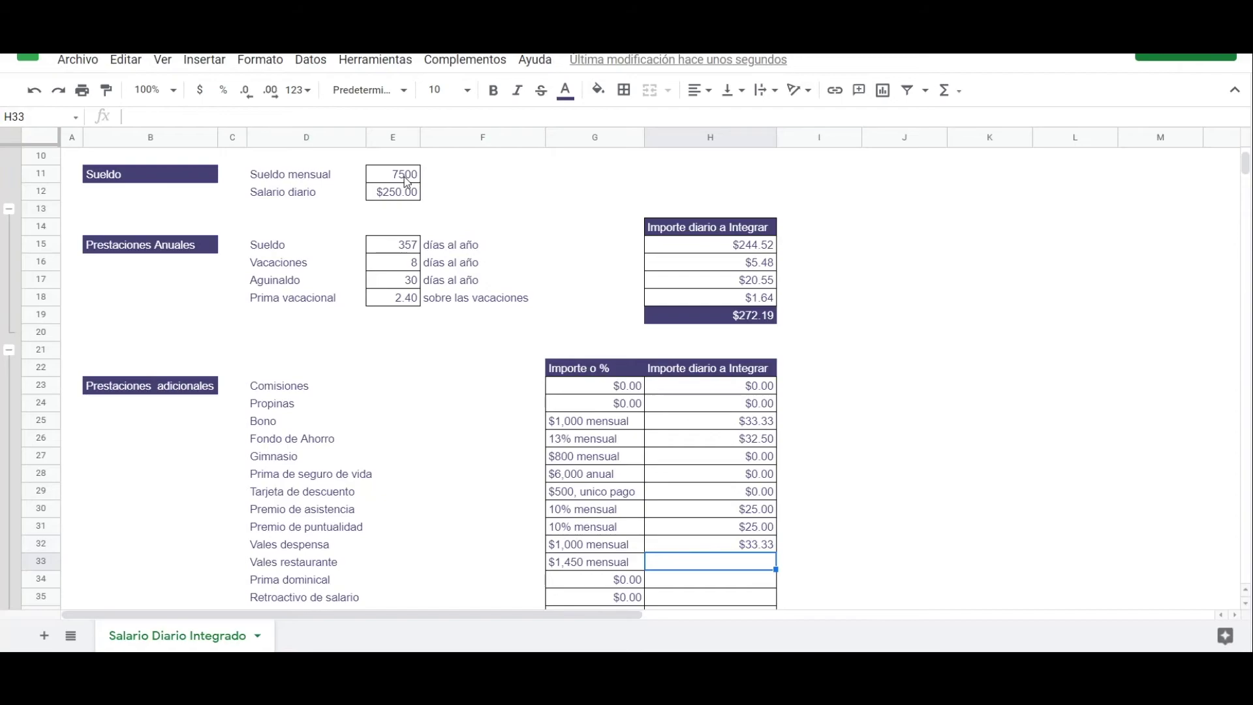
{"action": "type", "text": "+"}
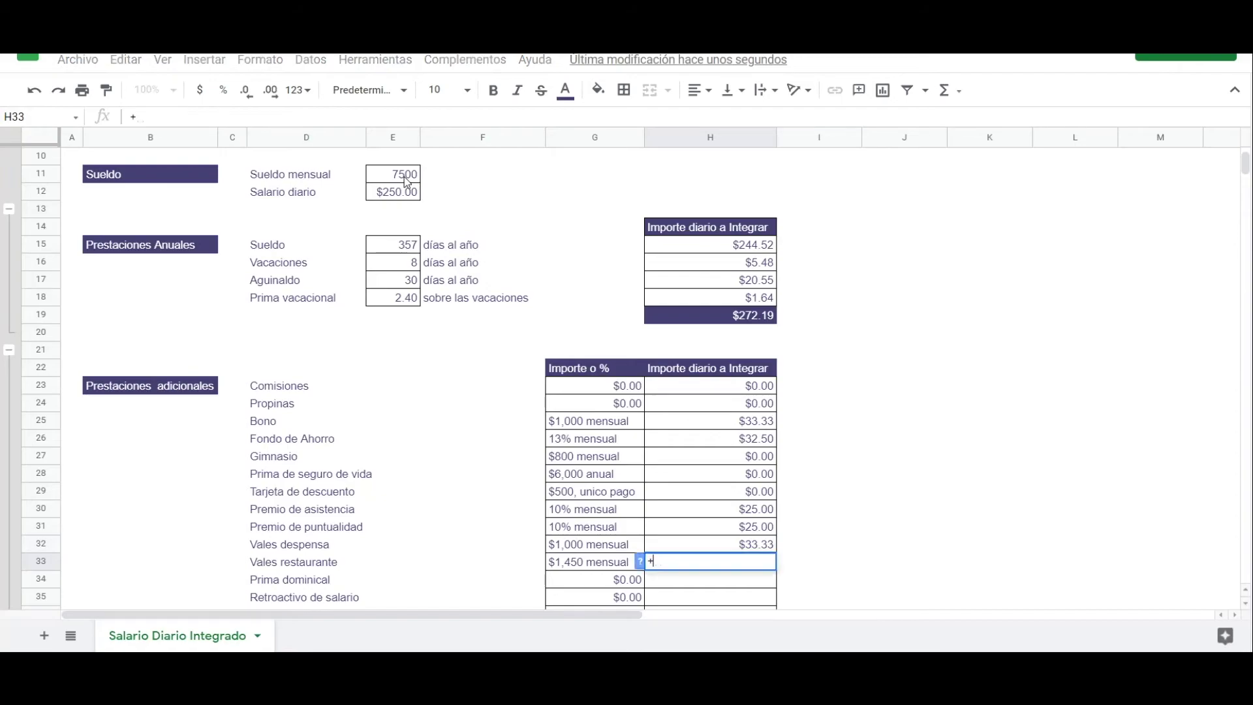
{"action": "type", "text": "1450/30"}
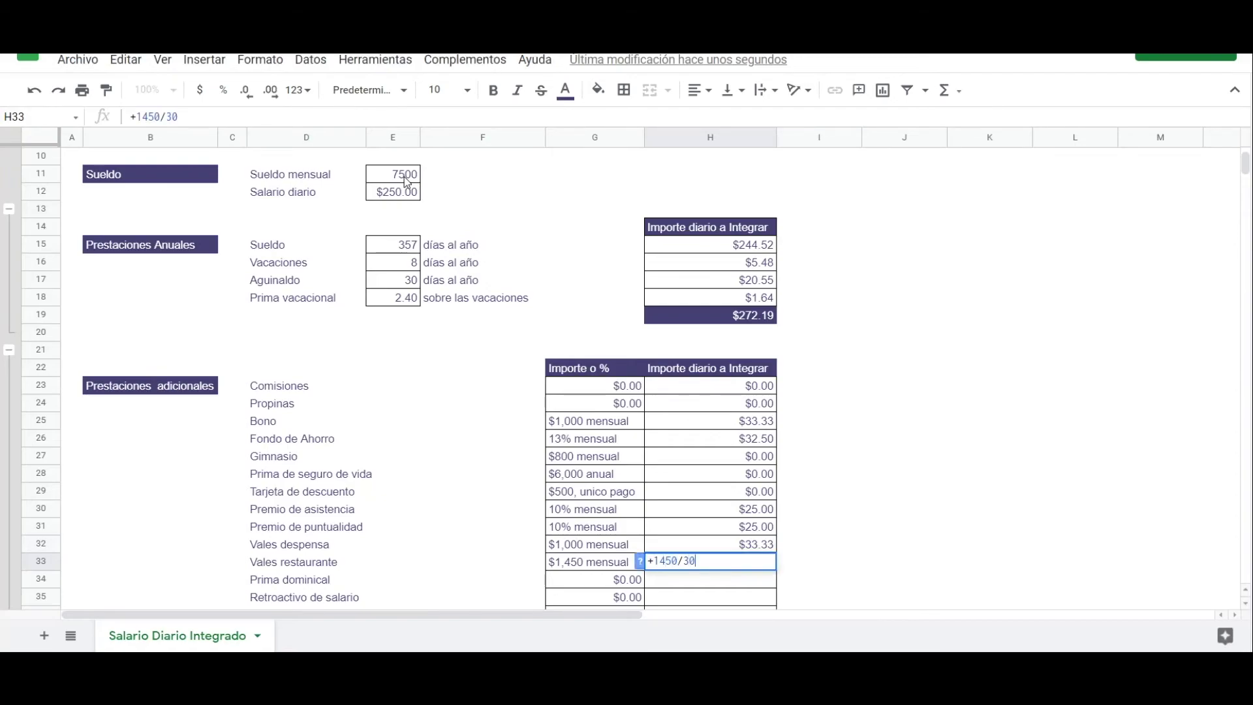
{"action": "key", "text": "Return"}
Enter 0 as the daily amount to integrate for Prima dominical through Incentivos in H34 to H38
{"action": "type", "text": "0"}
{"action": "key", "text": "Return"}
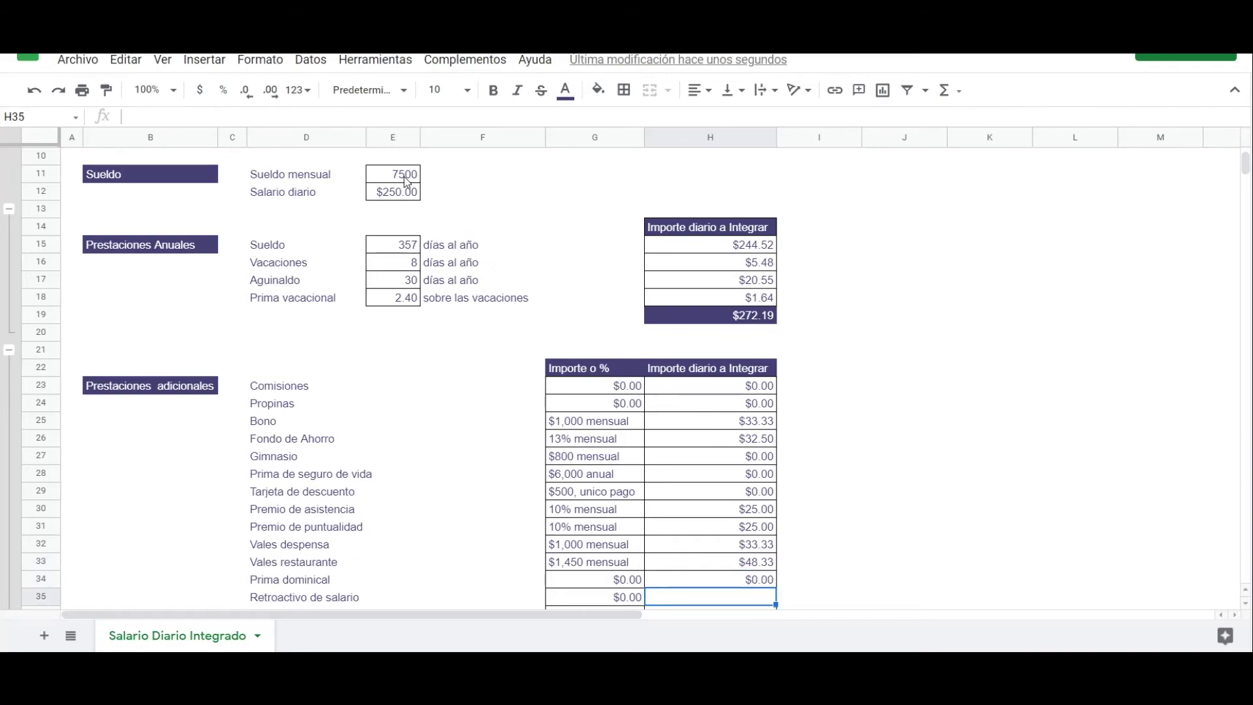
{"action": "type", "text": "0"}
{"action": "key", "text": "Return"}
{"action": "type", "text": "0"}
{"action": "key", "text": "Return"}
{"action": "type", "text": "0"}
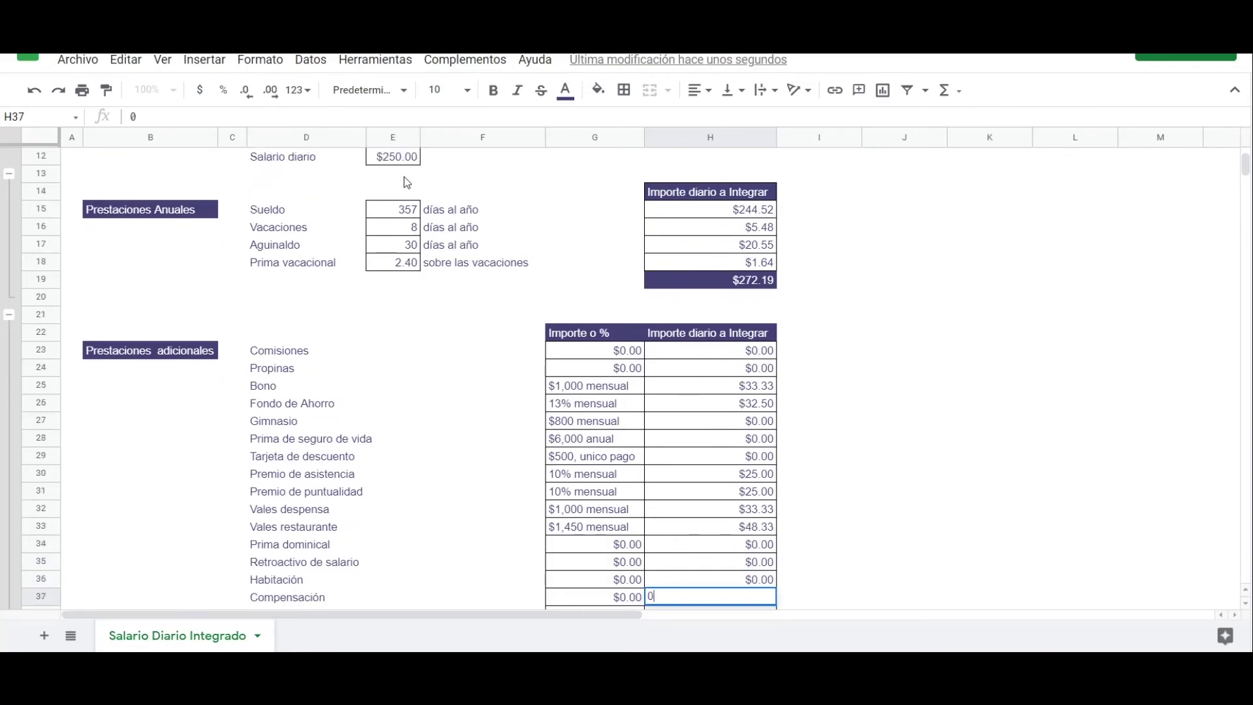
{"action": "key", "text": "Return"}
{"action": "type", "text": "0"}
{"action": "key", "text": "Return"}
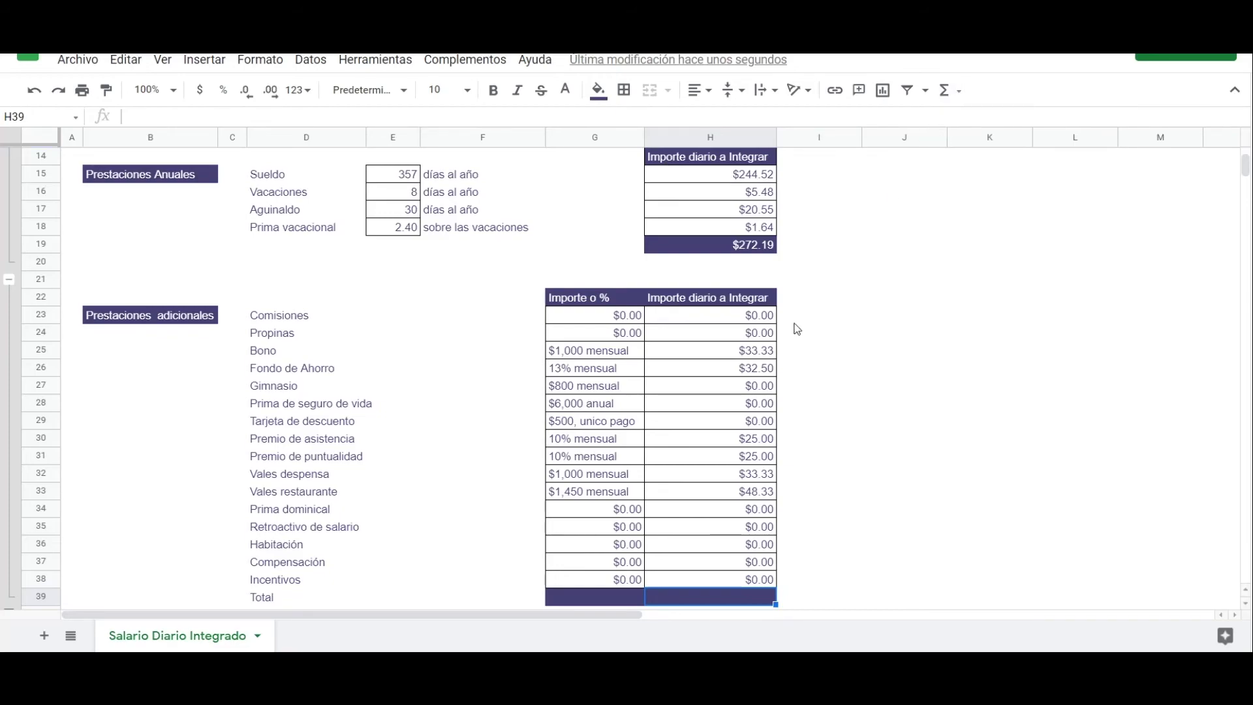
Total the additional benefits' daily amounts in H39 with the formula +H25+H26+H30+H31+H32+H33
{"action": "type", "text": "="}
{"action": "left_click", "coordinate": [734, 352]}
{"action": "type", "text": "+H25"}
{"action": "left_click", "coordinate": [729, 367]}
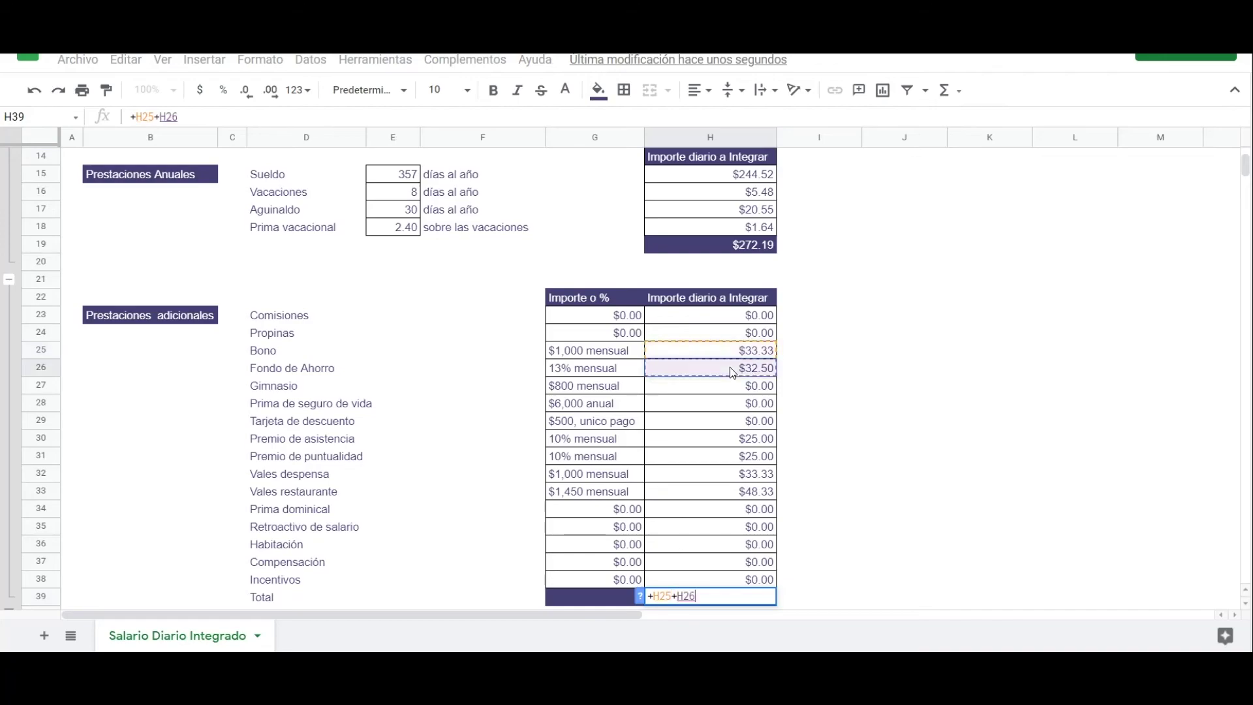
{"action": "type", "text": "+"}
{"action": "left_click", "coordinate": [738, 437]}
{"action": "type", "text": "+H30+"}
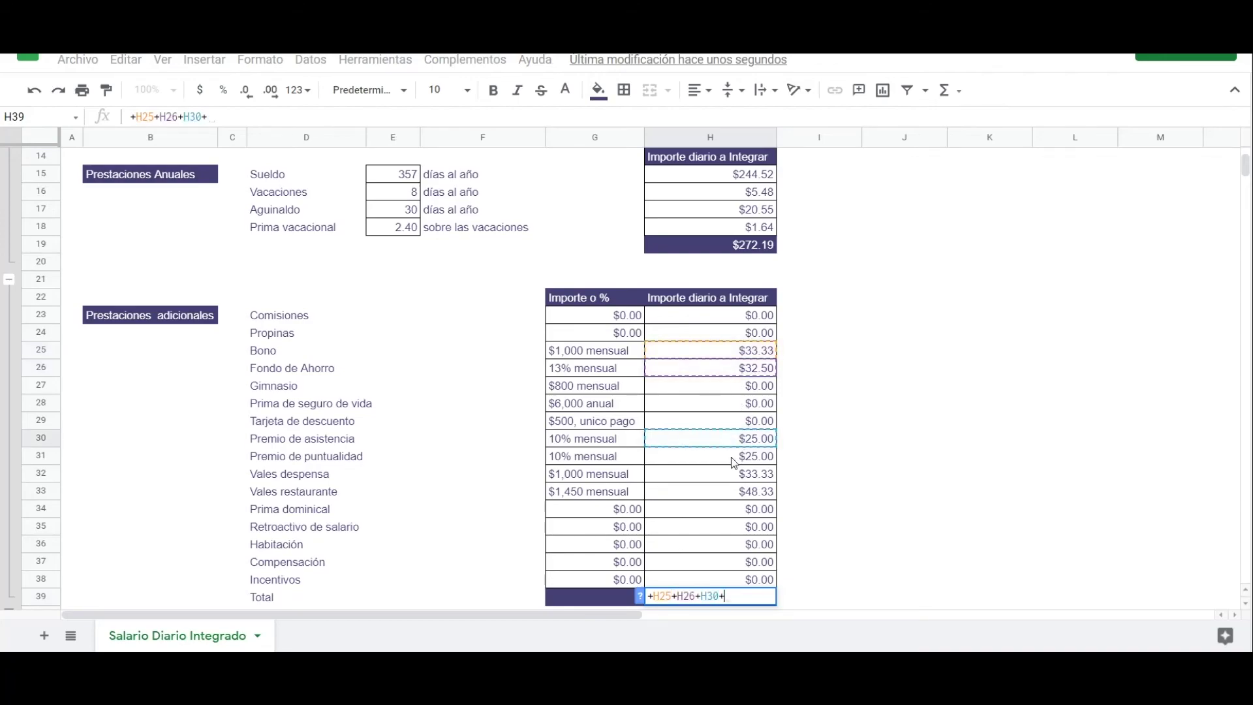
{"action": "left_click", "coordinate": [731, 460]}
{"action": "type", "text": "+"}
{"action": "left_click", "coordinate": [726, 475]}
{"action": "type", "text": "+H32+"}
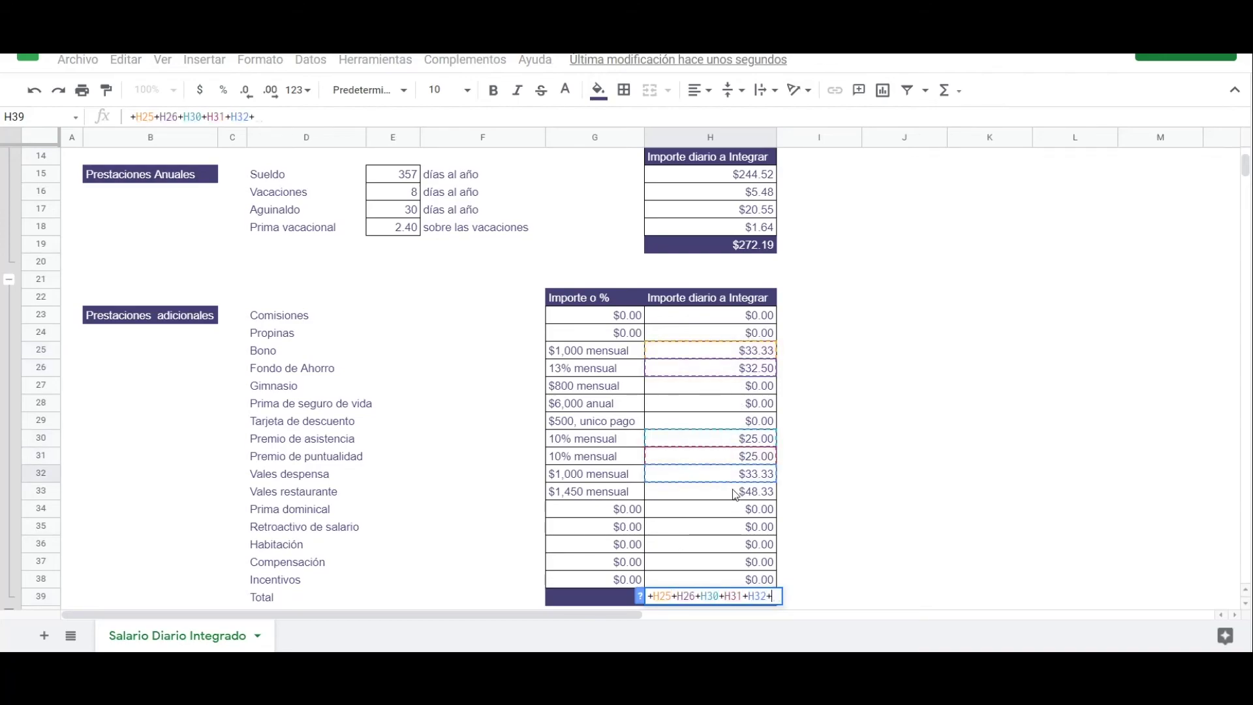
{"action": "left_click", "coordinate": [732, 491]}
{"action": "key", "text": "Return"}
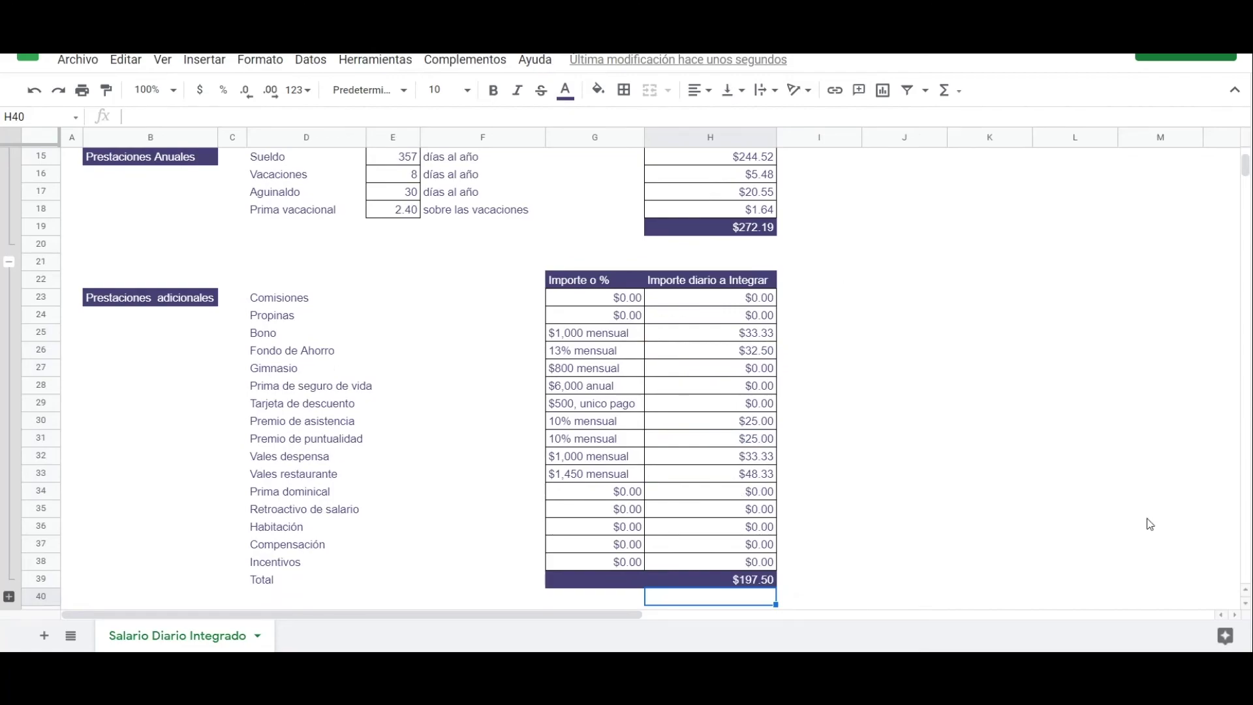
Expand the grouped rows 41 to 45 of the Salario Diario Integrado section below the total
{"action": "key", "text": "Down"}
{"action": "key", "text": "Down"}
{"action": "key", "text": "Down"}
{"action": "key", "text": "Down"}
{"action": "key", "text": "Down"}
{"action": "key", "text": "Down"}
{"action": "key", "text": "Down"}
{"action": "key", "text": "Down"}
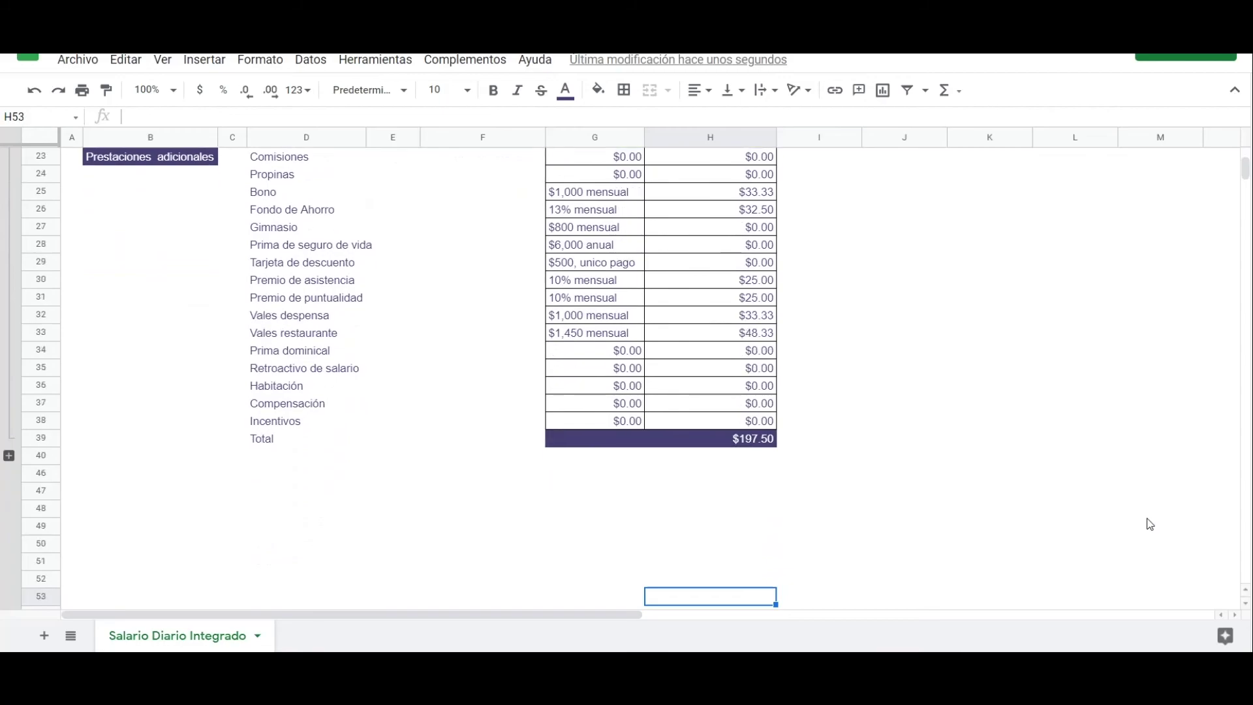
{"action": "left_click", "coordinate": [9, 456]}
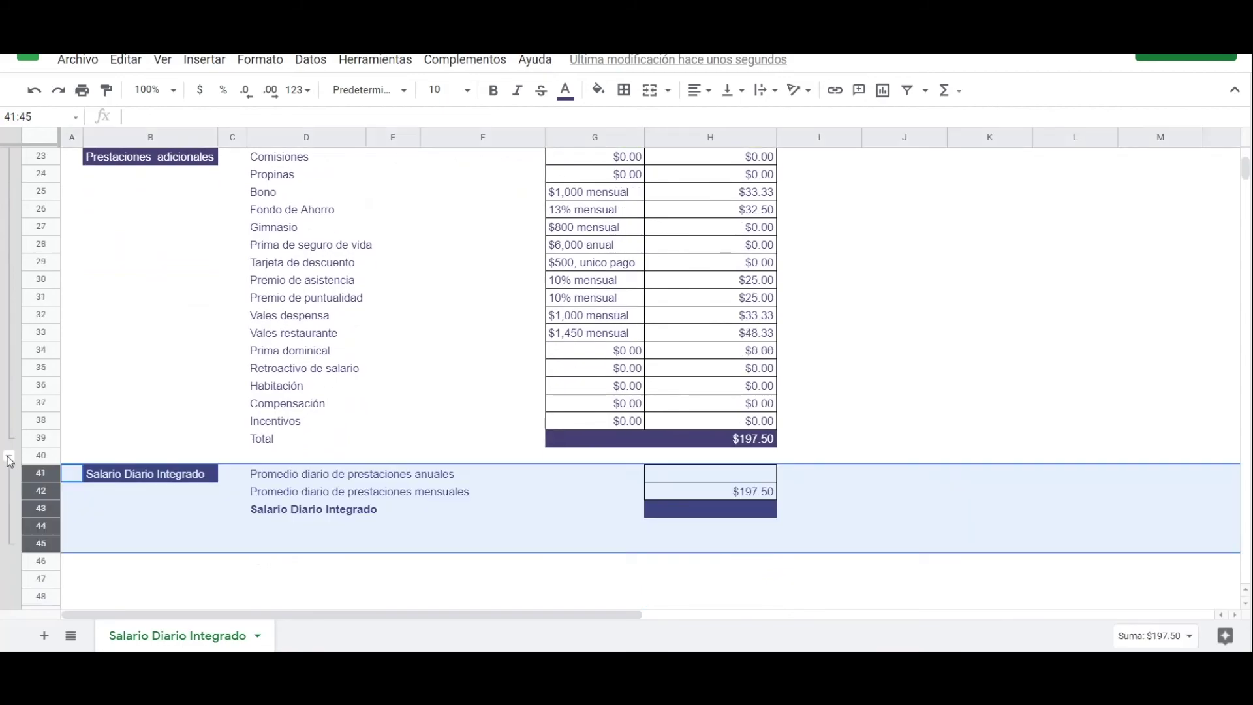
Link the annual benefits' daily average in H41 to H19 and the monthly benefits' daily average in H42 to H39
{"action": "left_click", "coordinate": [389, 480]}
{"action": "left_click", "coordinate": [716, 474]}
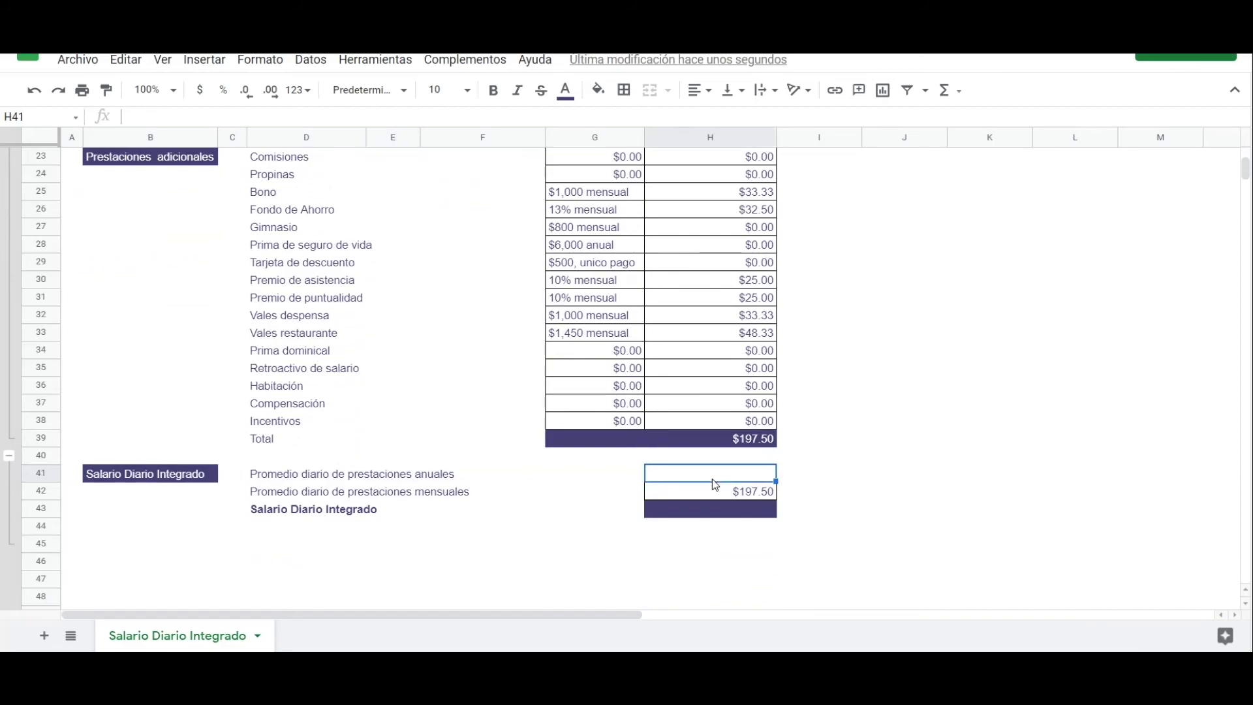
{"action": "type", "text": "+"}
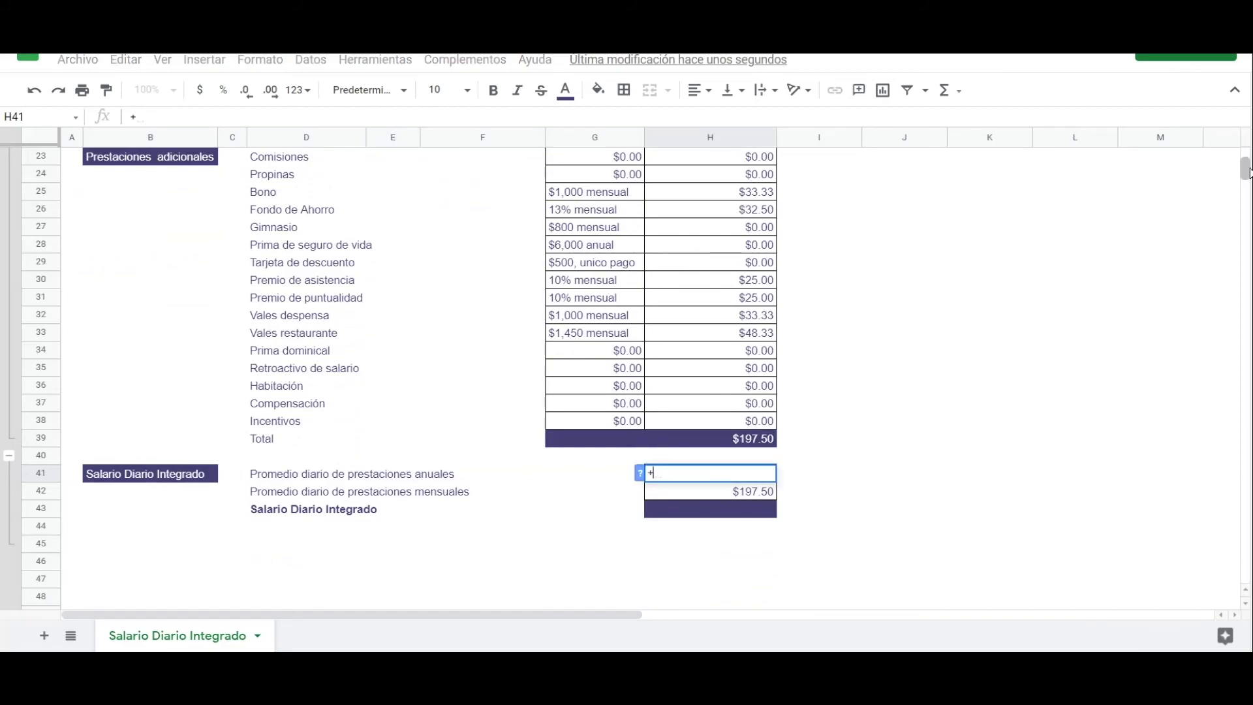
{"action": "scroll", "coordinate": [790, 196], "scroll_direction": "up", "scroll_amount": 3}
{"action": "left_click", "coordinate": [762, 210]}
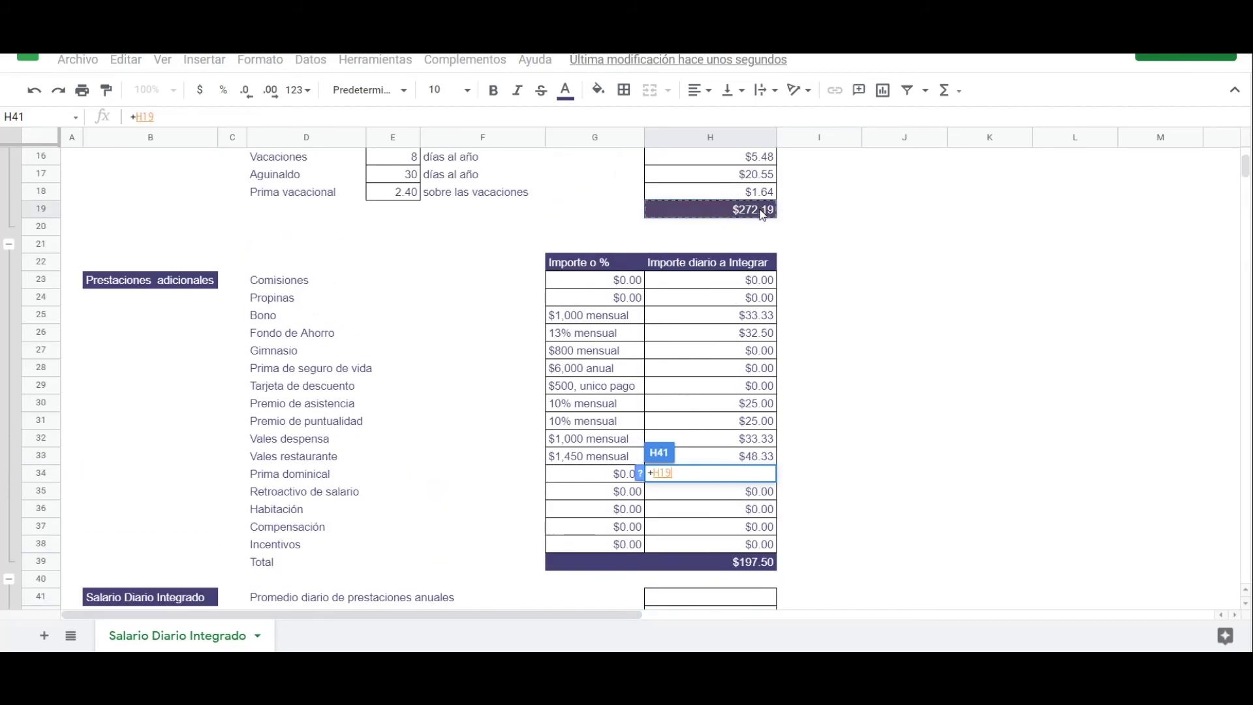
{"action": "key", "text": "Return"}
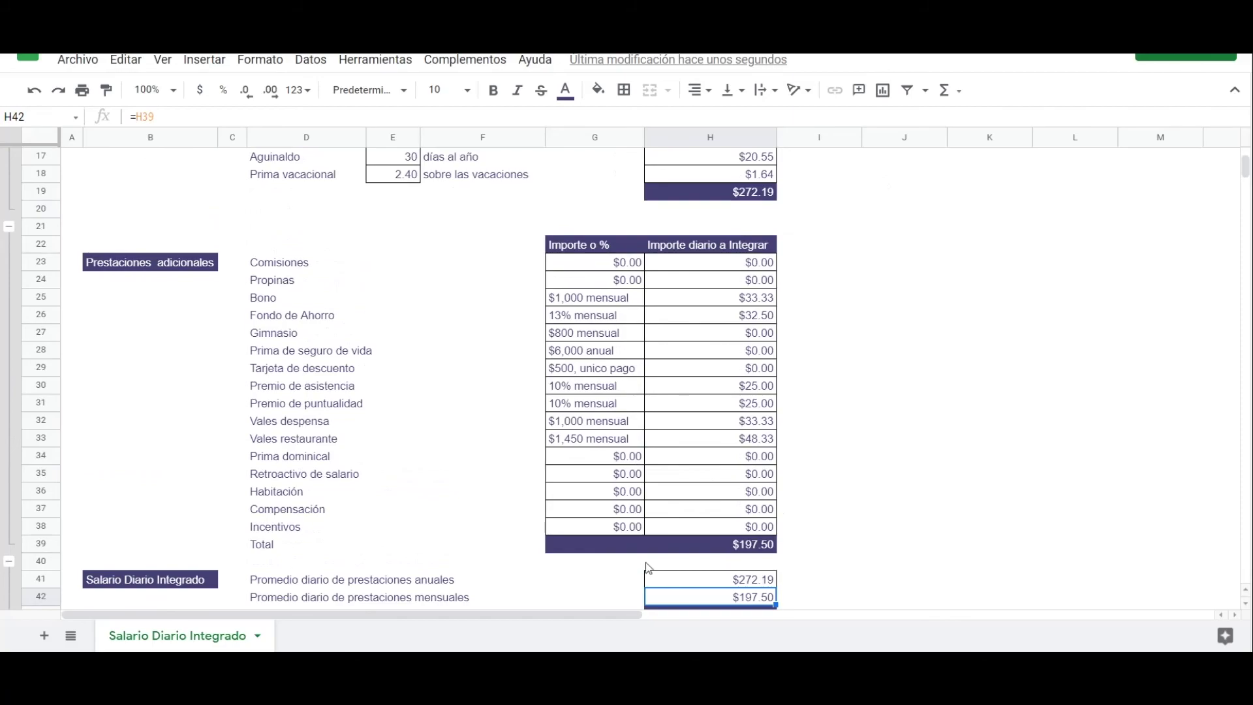
{"action": "key", "text": "Return"}
{"action": "key", "text": "Return"}
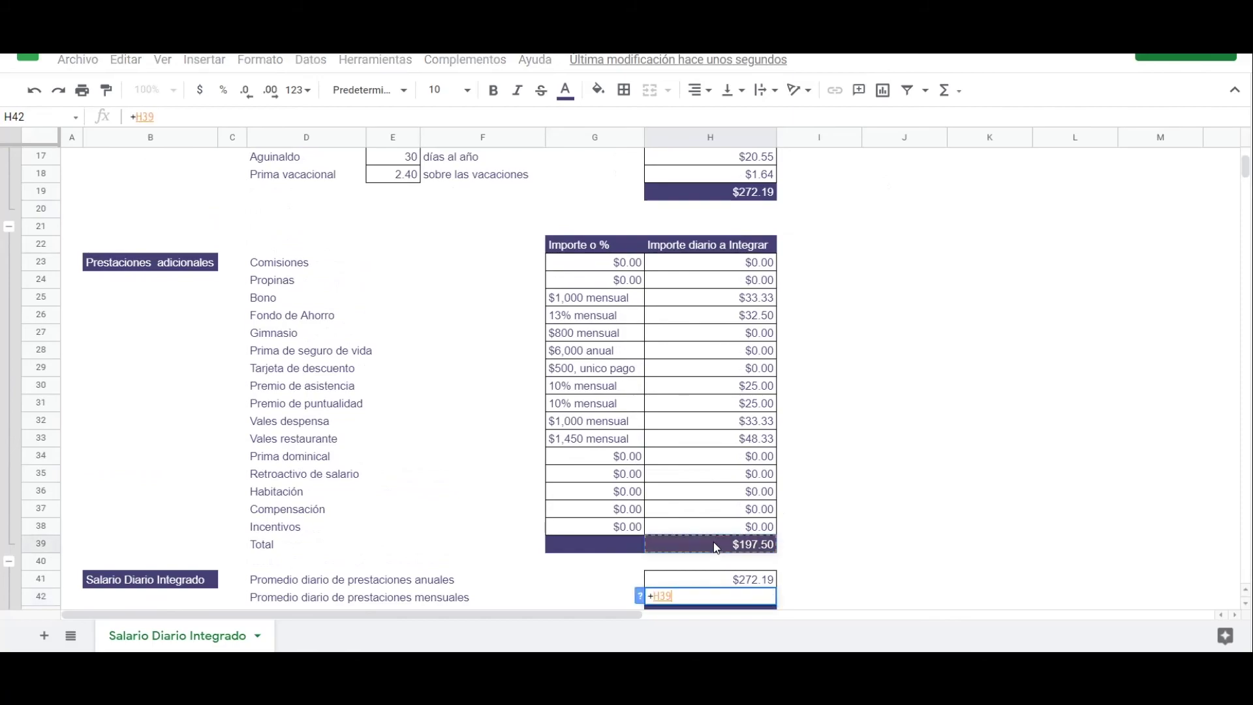
Calculate the Salario Diario Integrado in H43 with the formula +H41+H42
{"action": "type", "text": "+"}
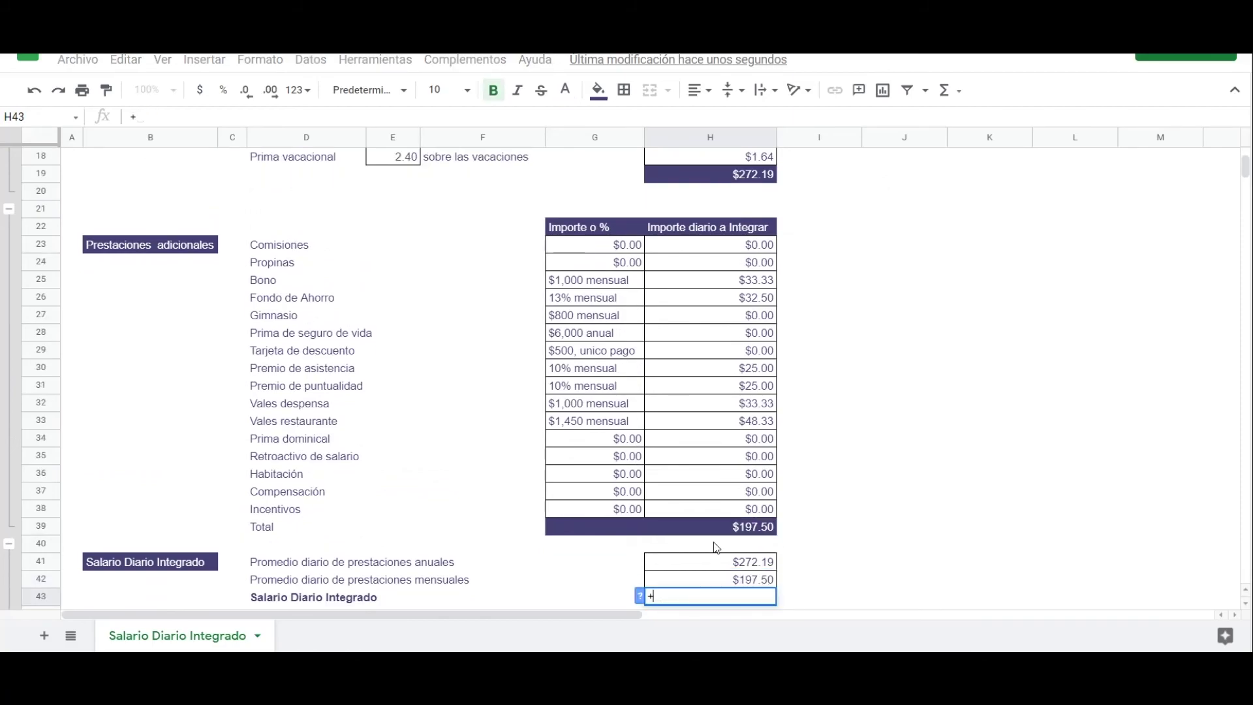
{"action": "key", "text": "Up"}
{"action": "key", "text": "Up"}
{"action": "type", "text": "+"}
{"action": "key", "text": "Up"}
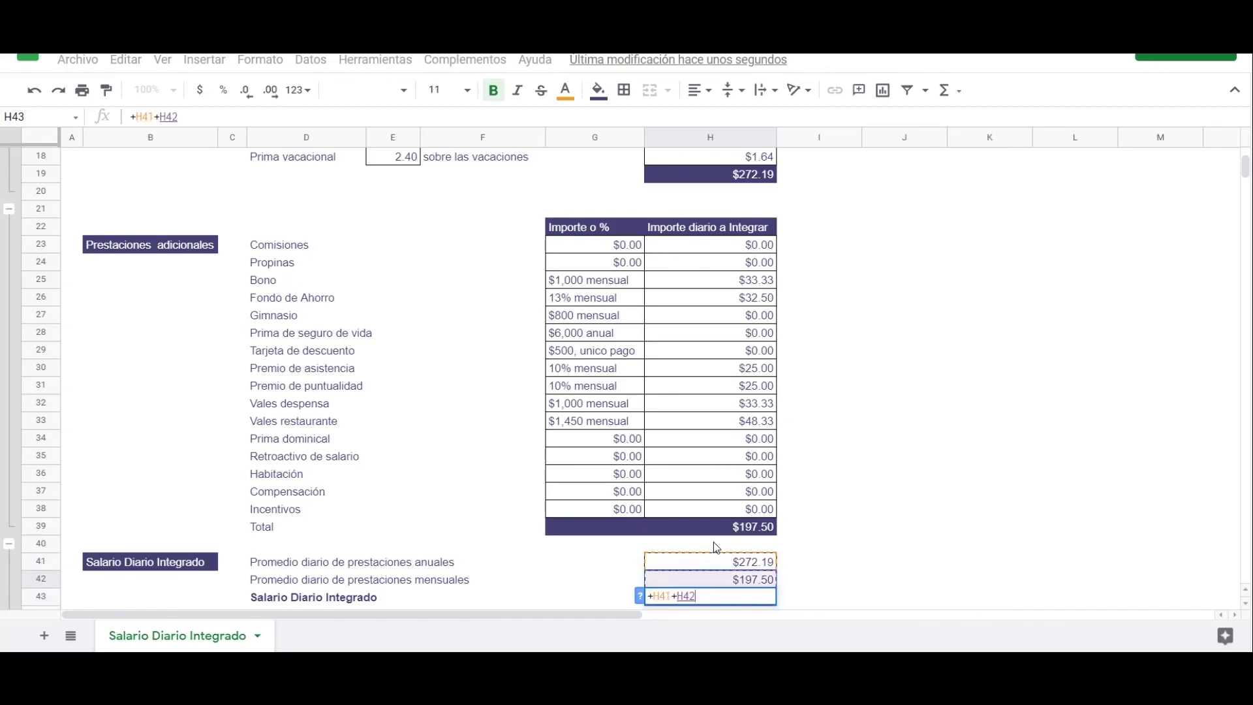
{"action": "key", "text": "Return"}
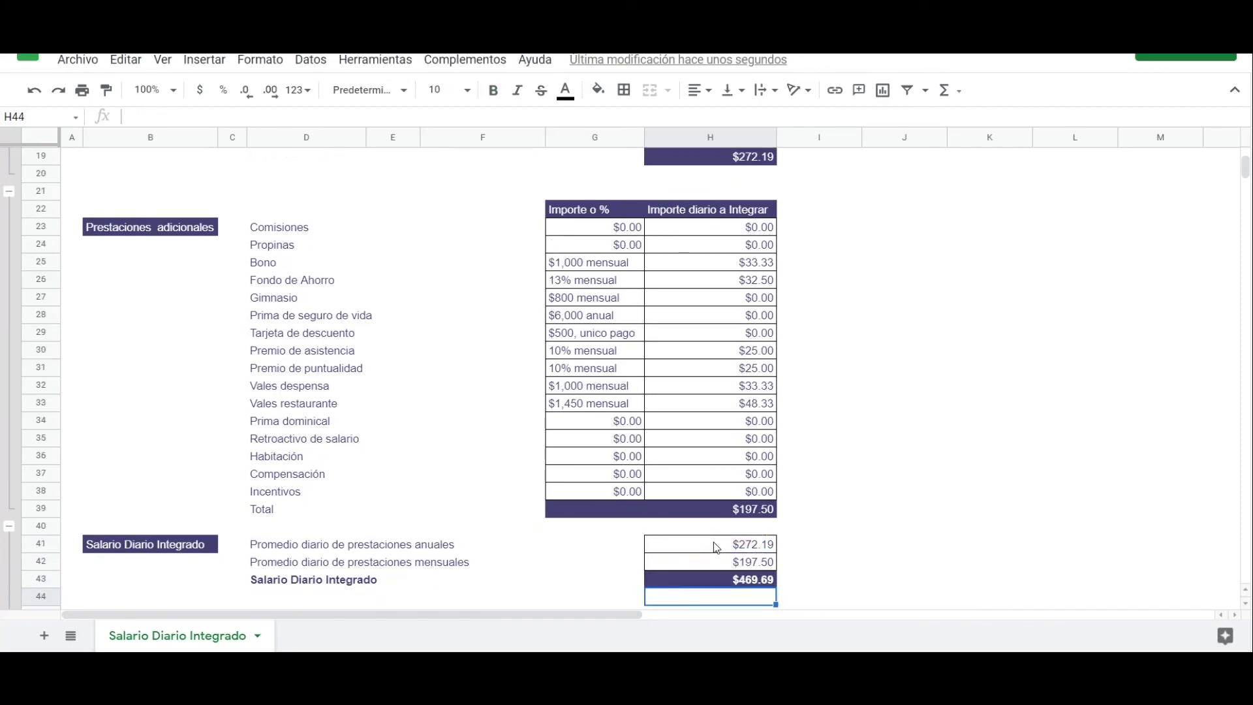